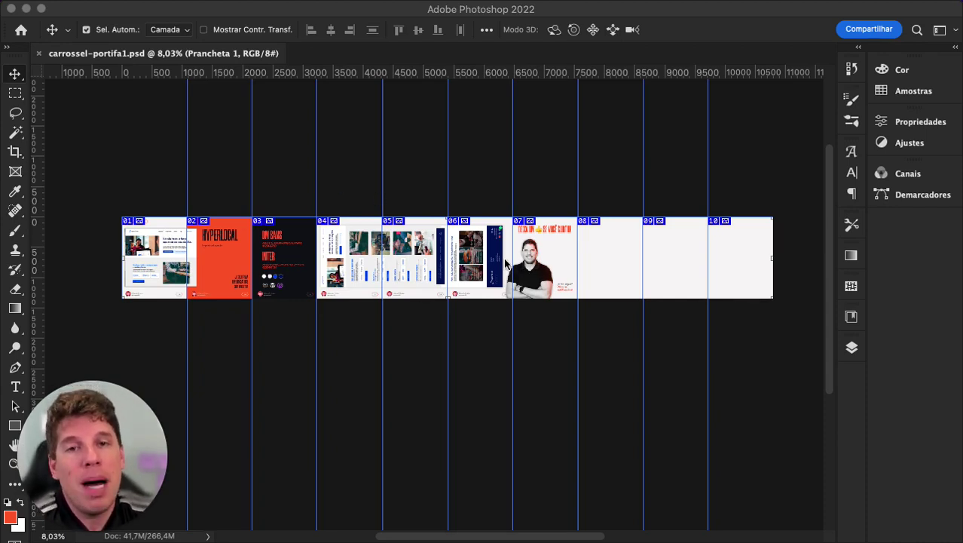
# Step: Start a new document and set its size unit to pixels
pyautogui.click(273, 15)
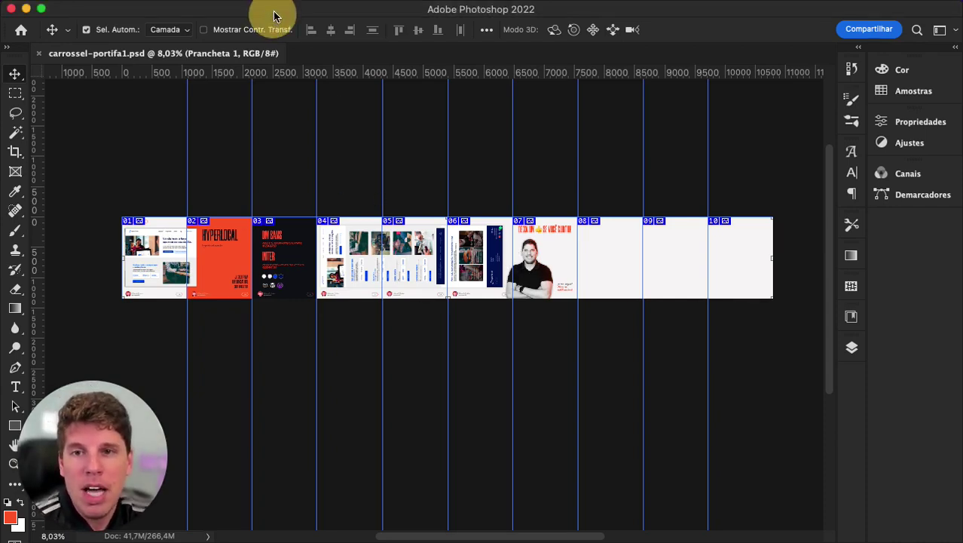
pyautogui.press('super+n')
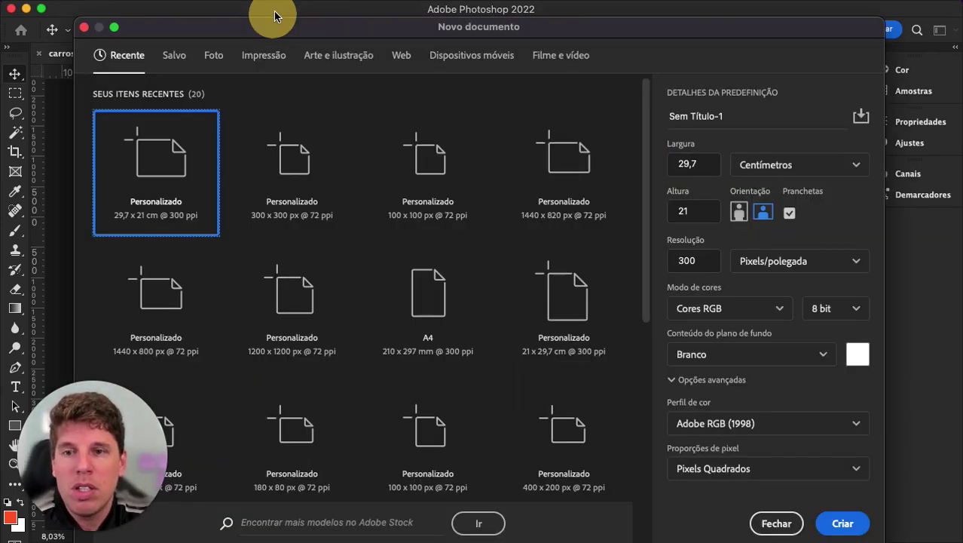
pyautogui.moveTo(340, 30); pyautogui.dragTo(374, 32)
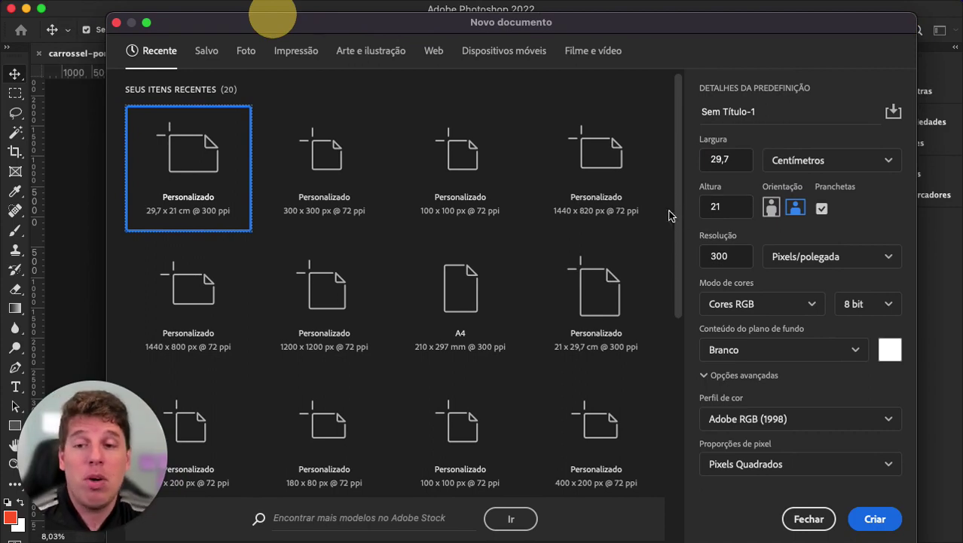
pyautogui.doubleClick(718, 159)
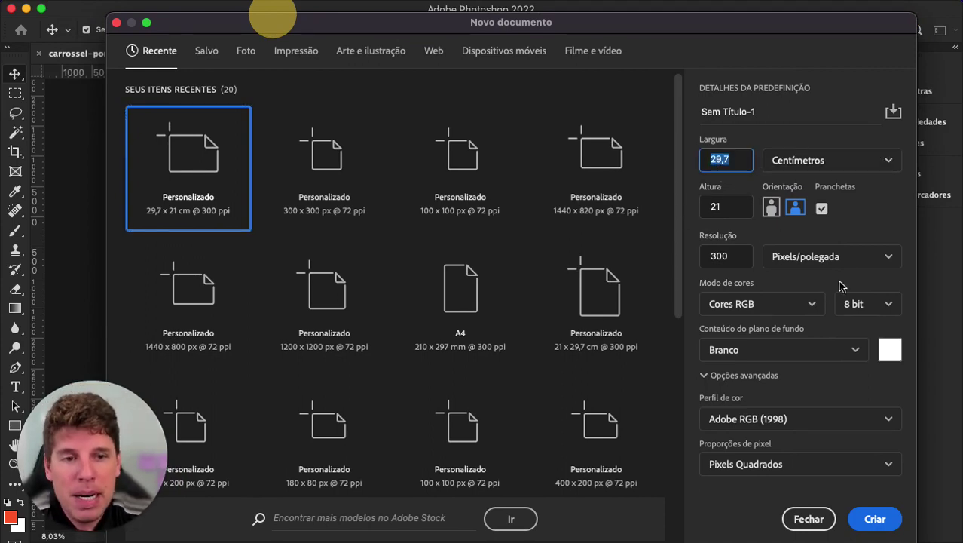
pyautogui.click(824, 258)
pyautogui.click(844, 230)
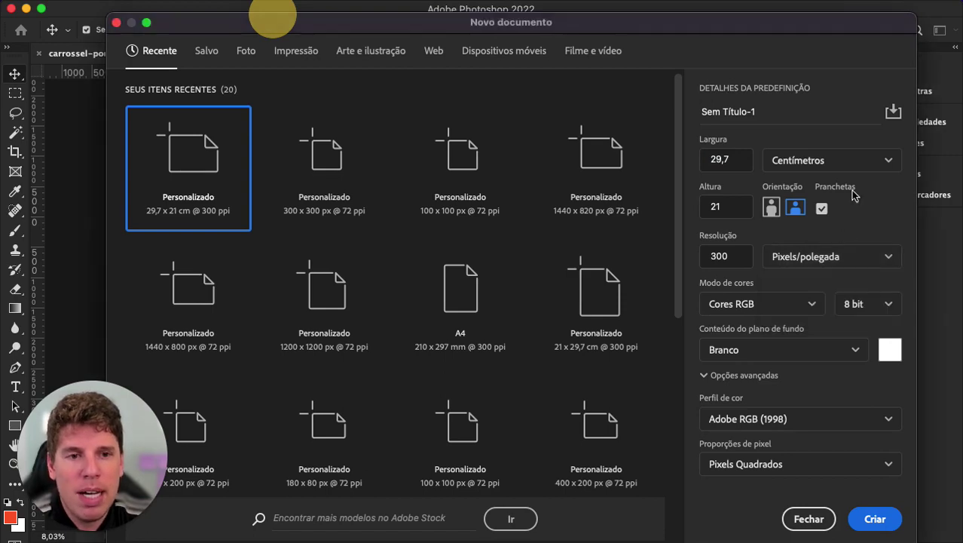
pyautogui.click(849, 159)
pyautogui.click(820, 191)
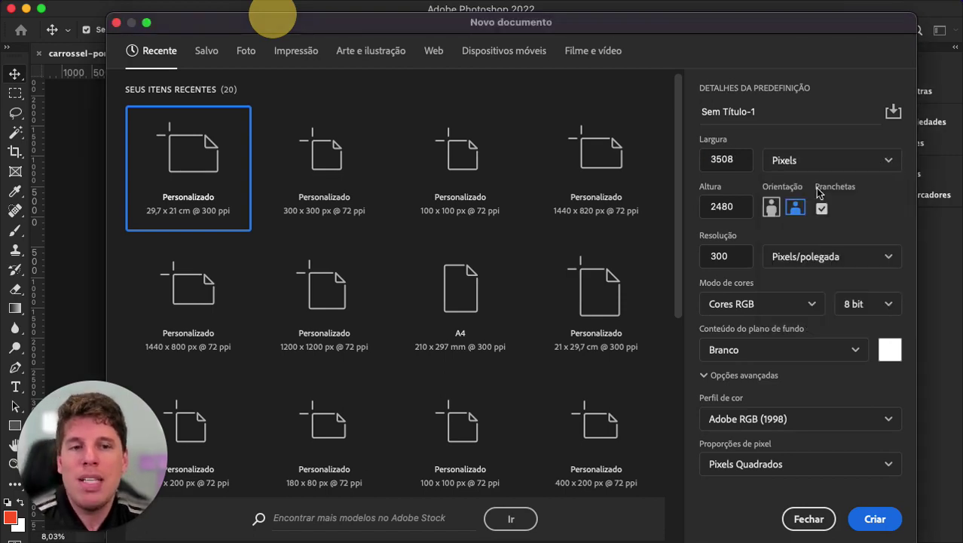
# Step: Set the new document's width and height to 1080 px each
pyautogui.doubleClick(717, 159)
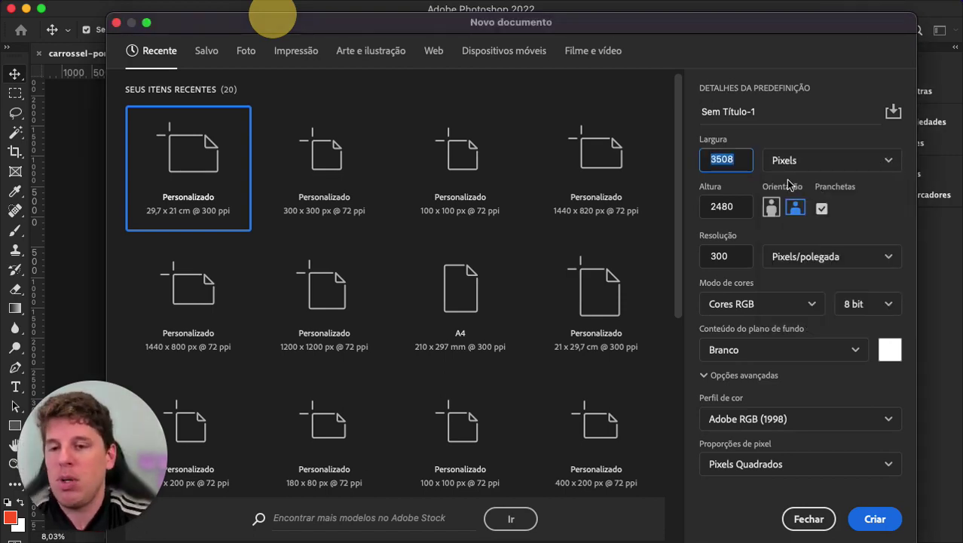
pyautogui.write('1080')
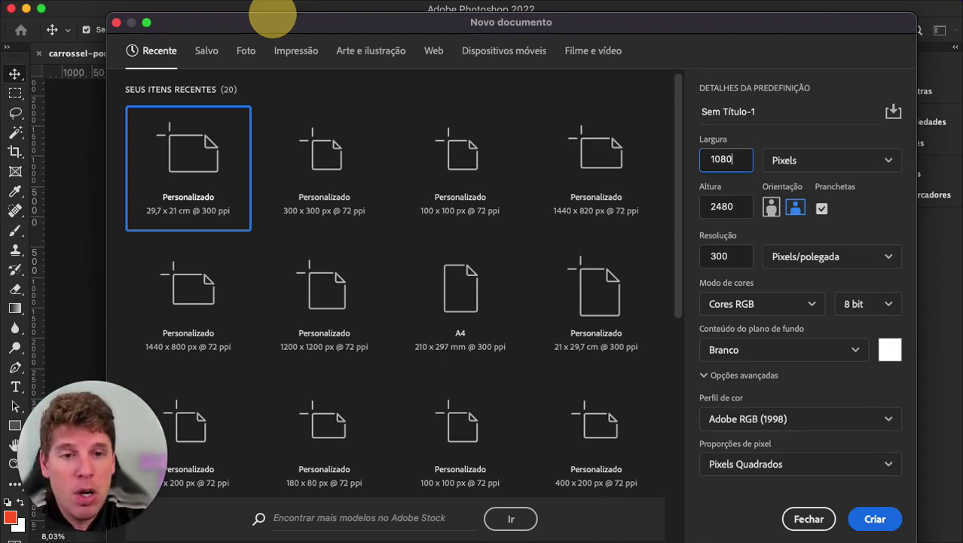
pyautogui.press('Tab')
pyautogui.write('1')
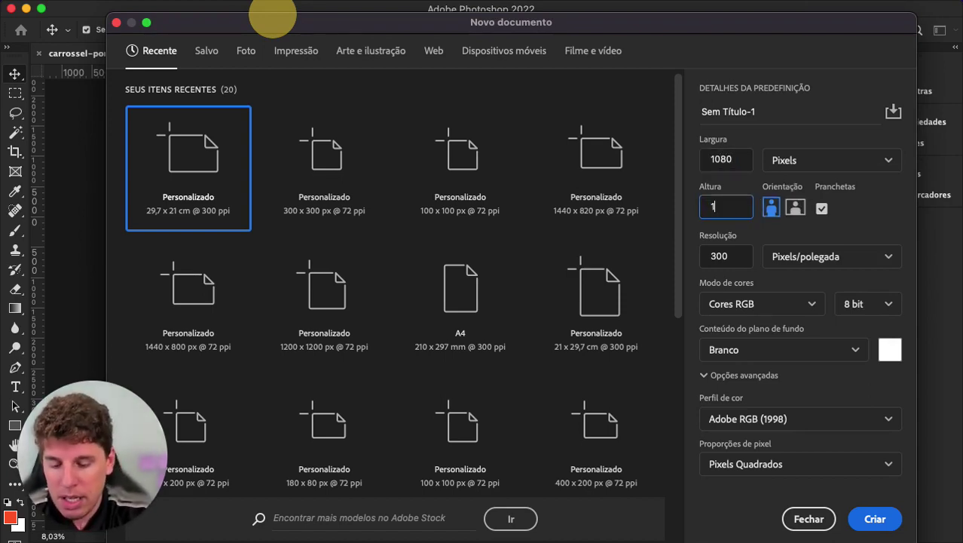
pyautogui.write('080')
# Step: Multiply the new document's width by ten, entering 1080*10 to make it 10800 px
pyautogui.doubleClick(737, 160)
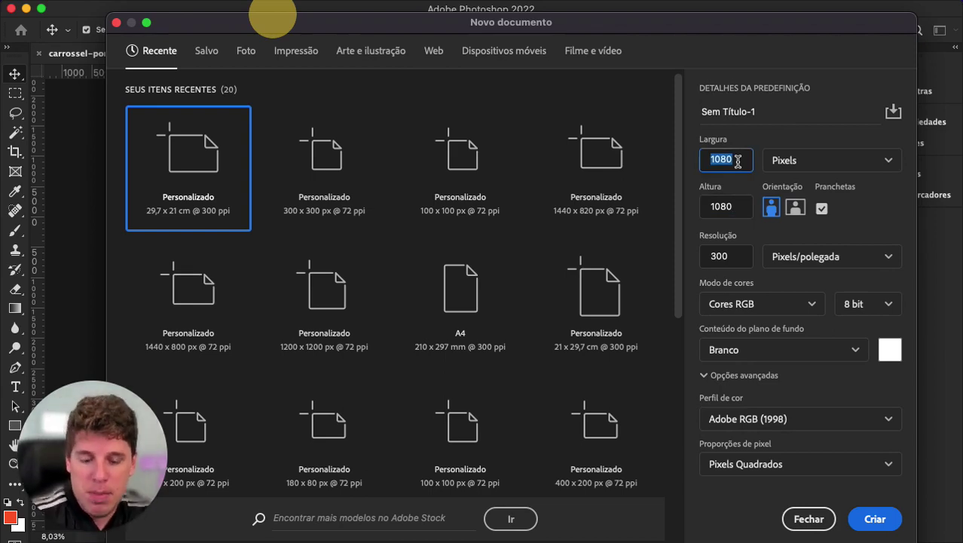
pyautogui.write('1080')
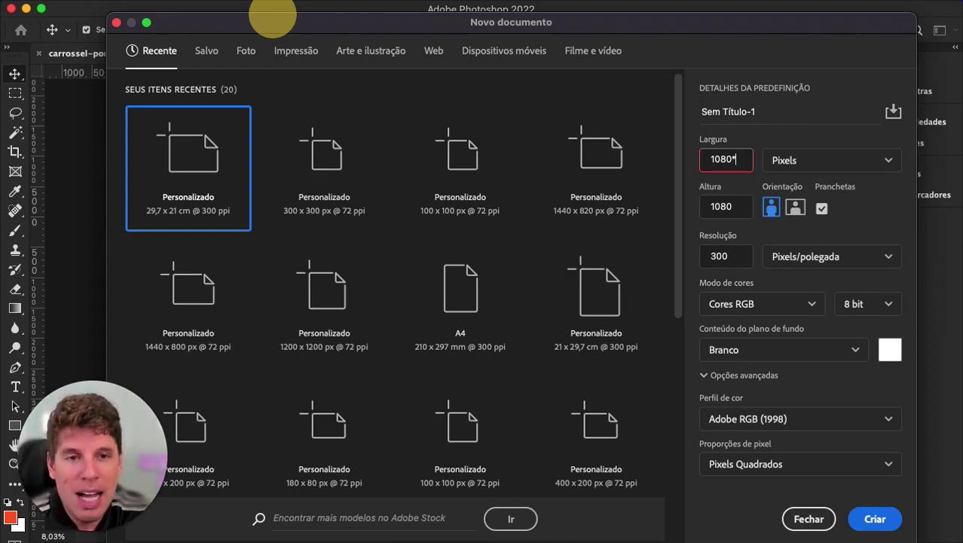
pyautogui.write('*10')
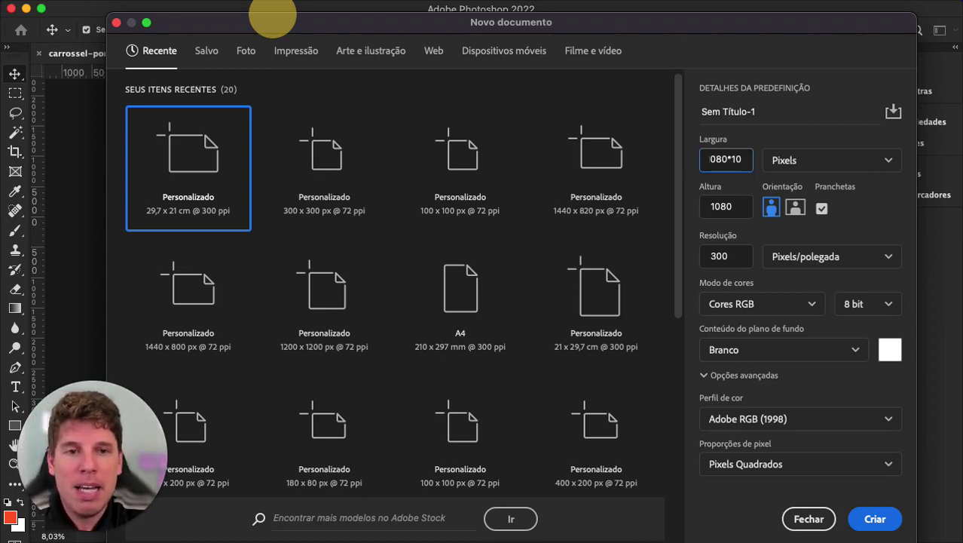
pyautogui.click(738, 183)
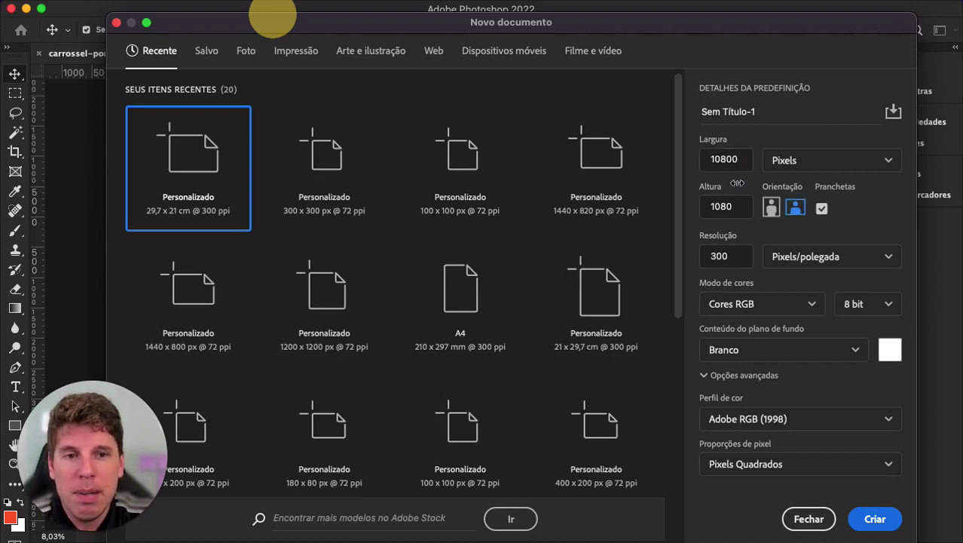
pyautogui.click(729, 165)
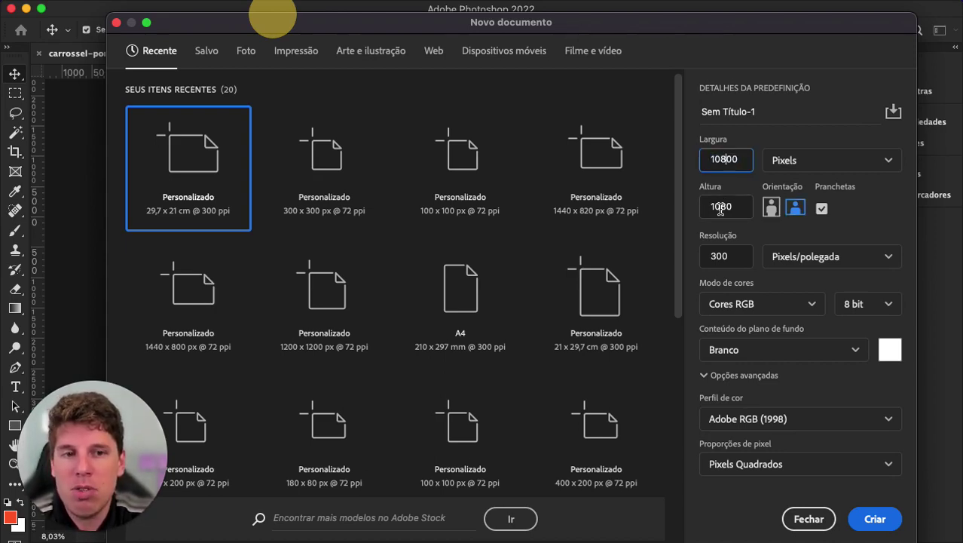
# Step: Turn off artboards, set the resolution to 72 pixels per inch and create the document
pyautogui.click(822, 210)
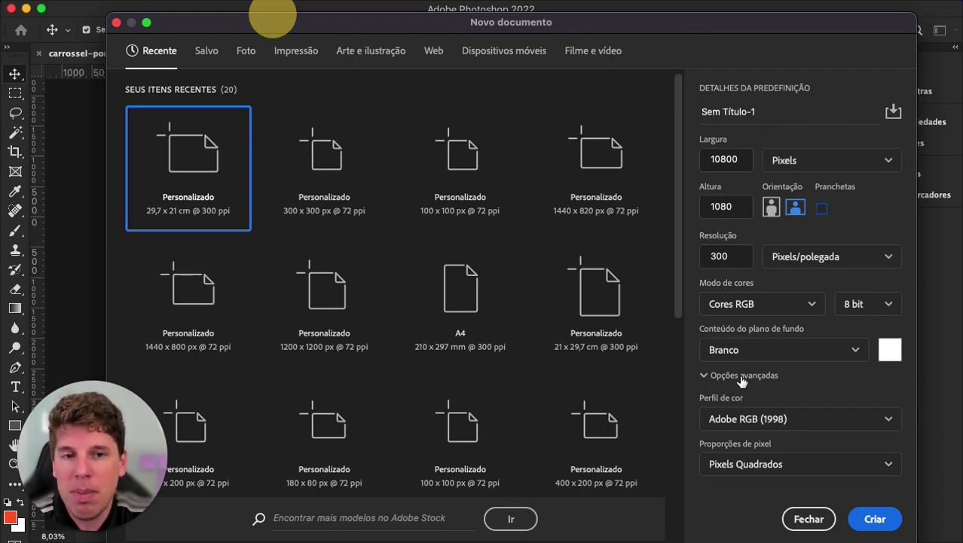
pyautogui.doubleClick(720, 257)
pyautogui.write('72')
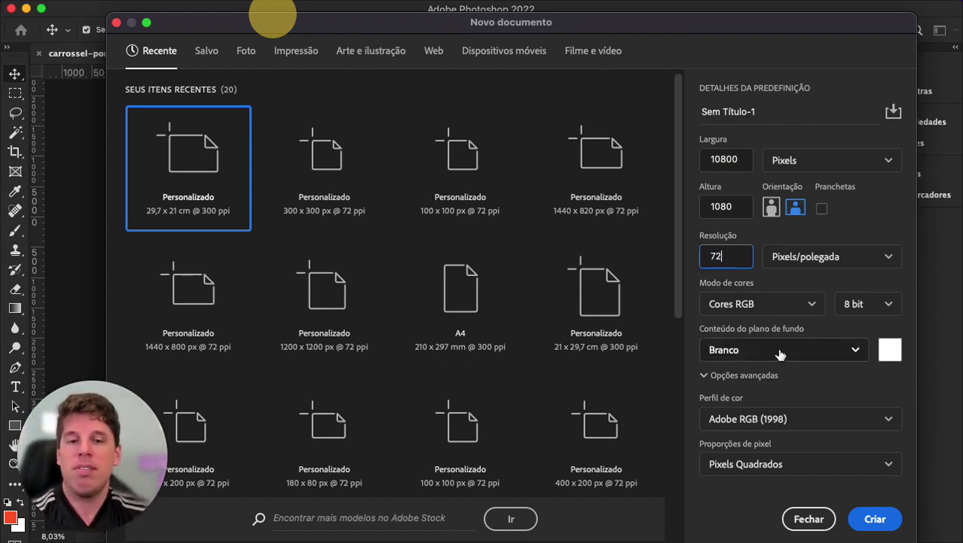
pyautogui.click(864, 520)
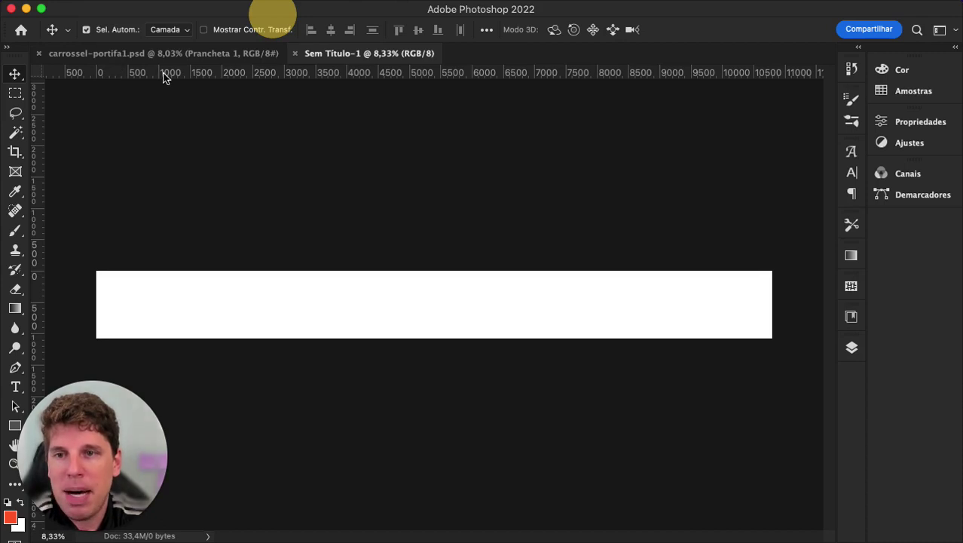
# Step: With the rulers shown, place a vertical guide at about 1080 px to mark the end of the first slide
pyautogui.press('super+r')
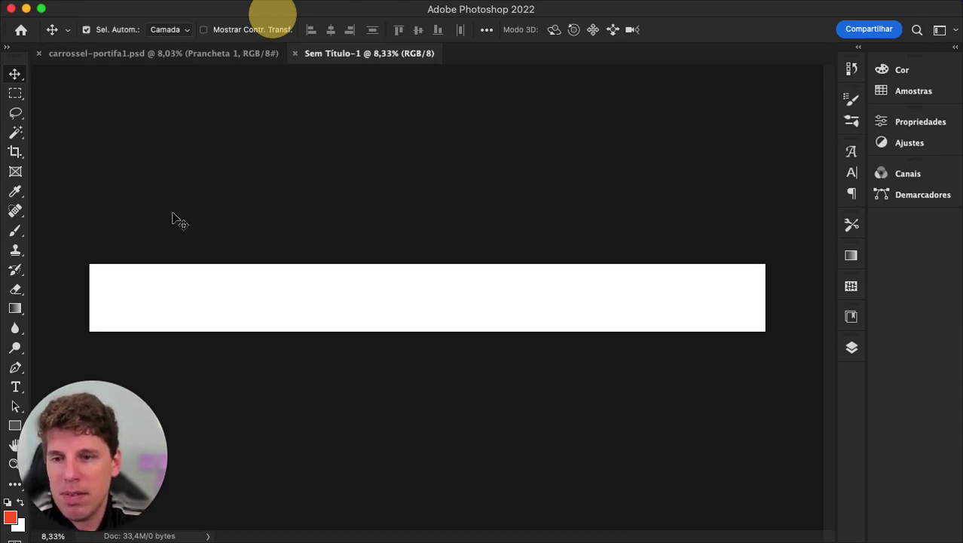
pyautogui.press('super+r')
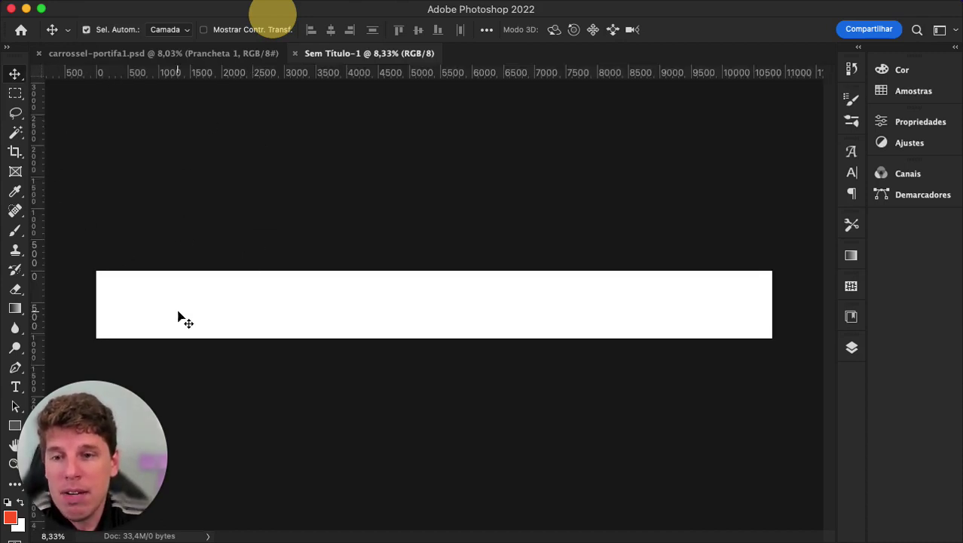
pyautogui.press('super+0')
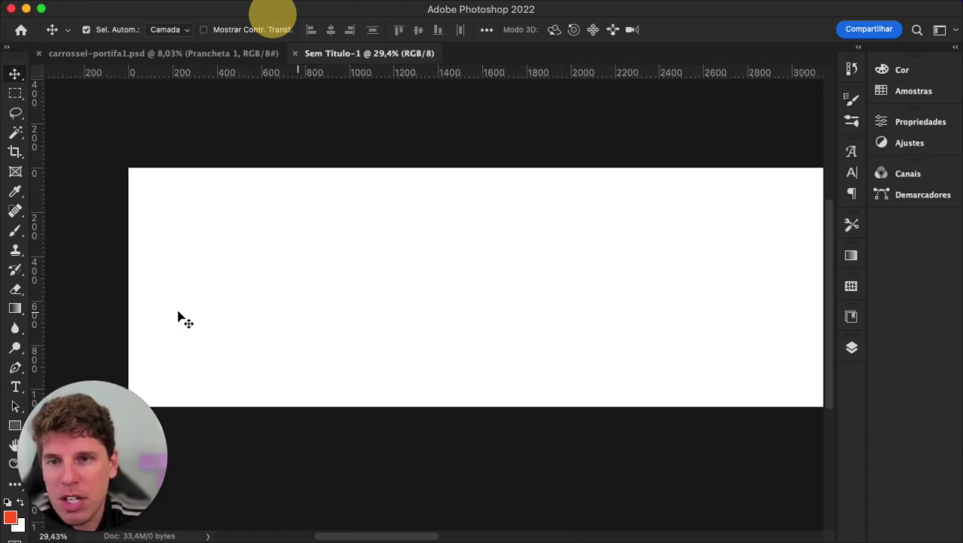
pyautogui.moveTo(42, 224); pyautogui.dragTo(406, 219)
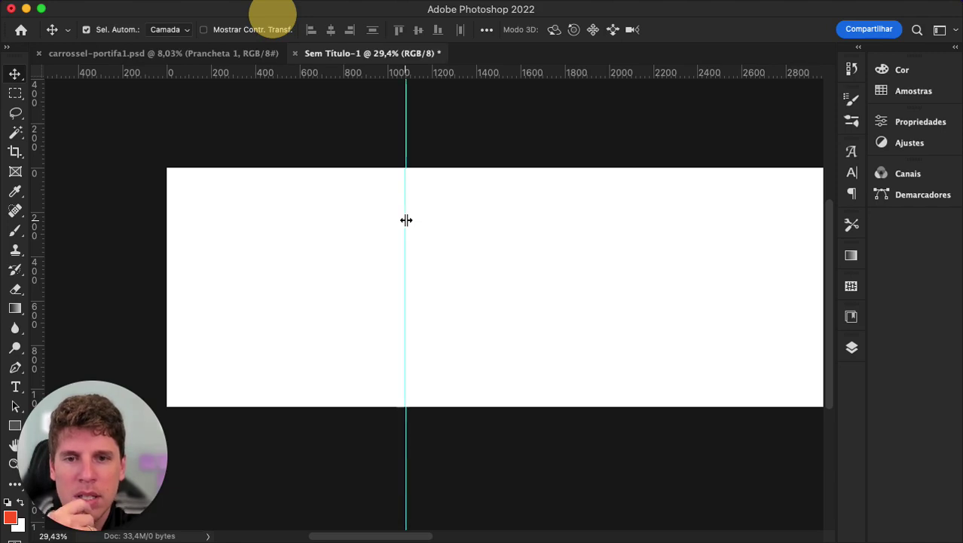
# Step: Calculate 1080*2 in Spotlight to get the position for the second guide
pyautogui.scroll(-1, 393, 287)
pyautogui.scroll(-3, 393, 287)
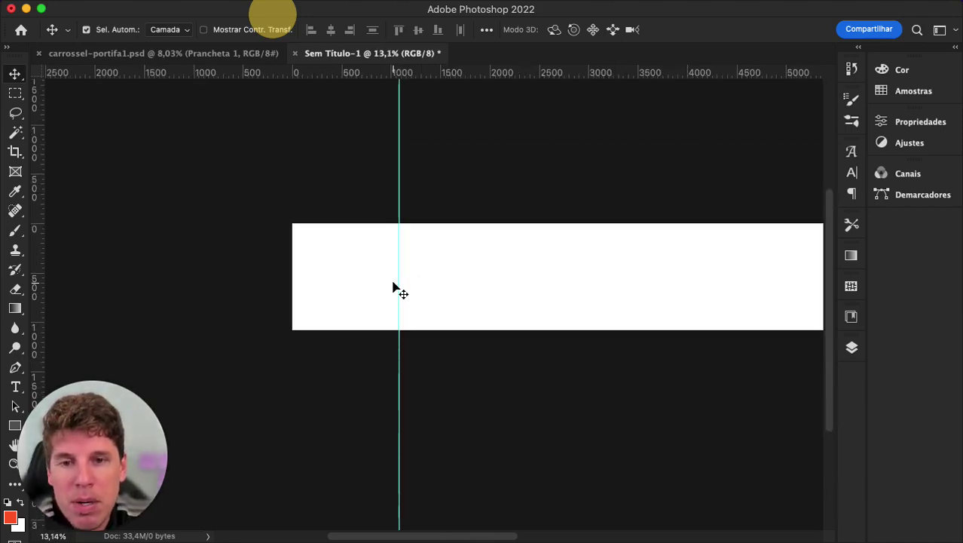
pyautogui.hscroll(2, 469, 275)
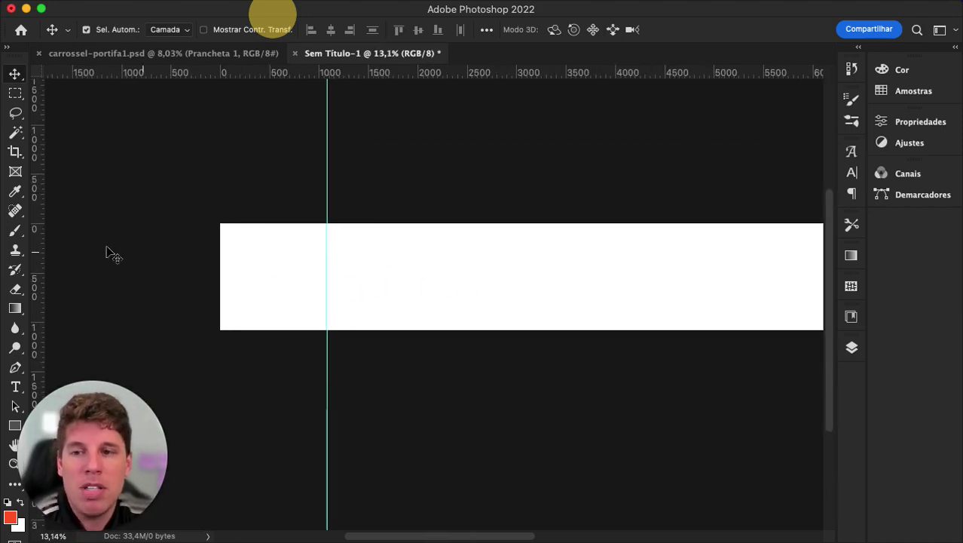
pyautogui.scroll(2, 283, 280)
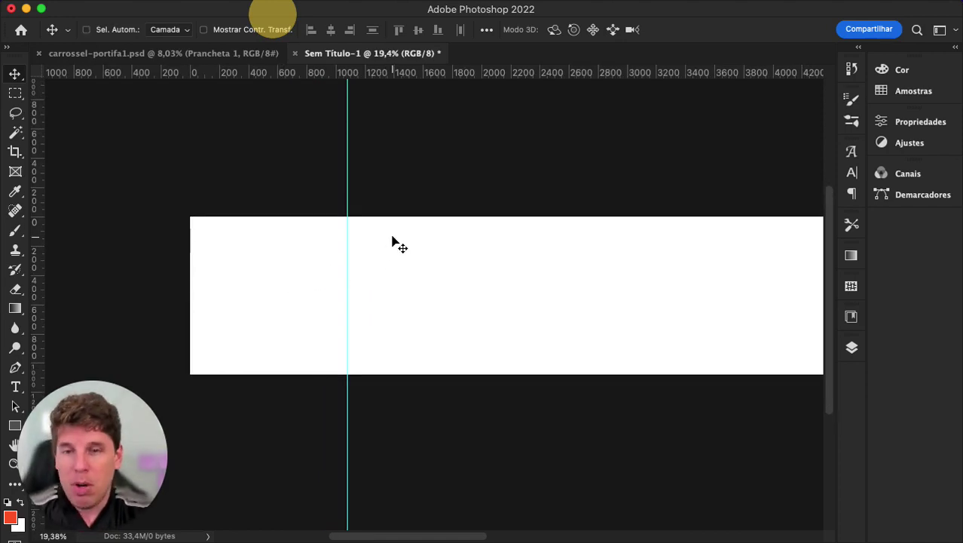
pyautogui.press('super+space')
pyautogui.write('1080')
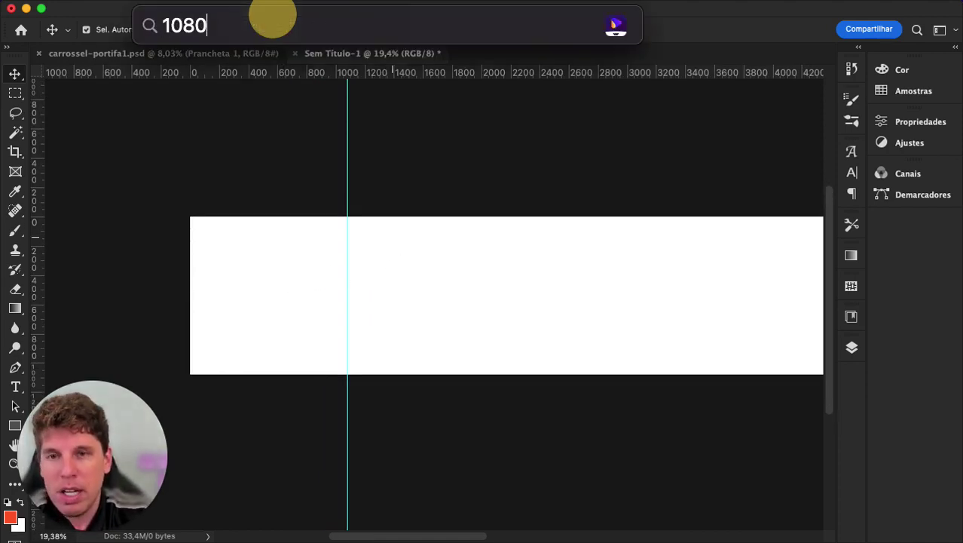
pyautogui.write('*2')
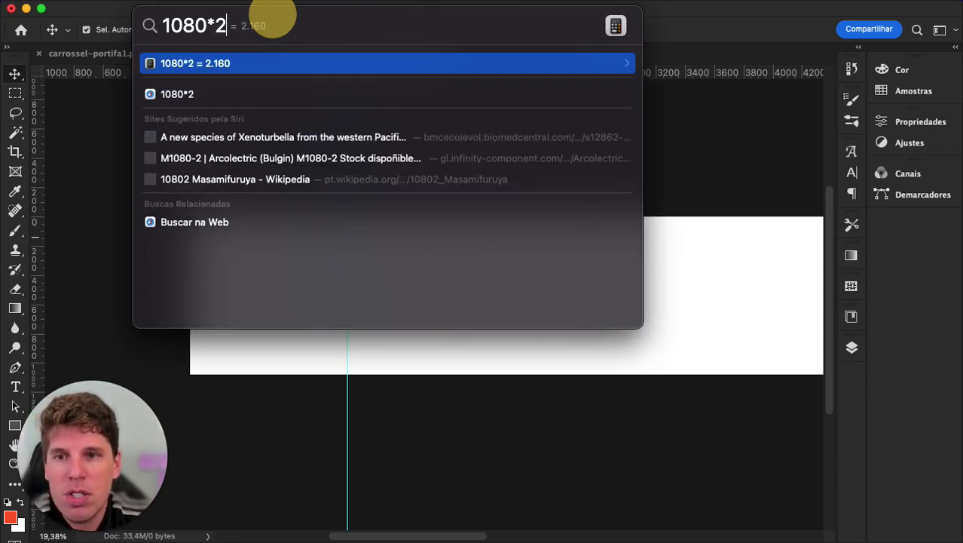
pyautogui.press('Escape')
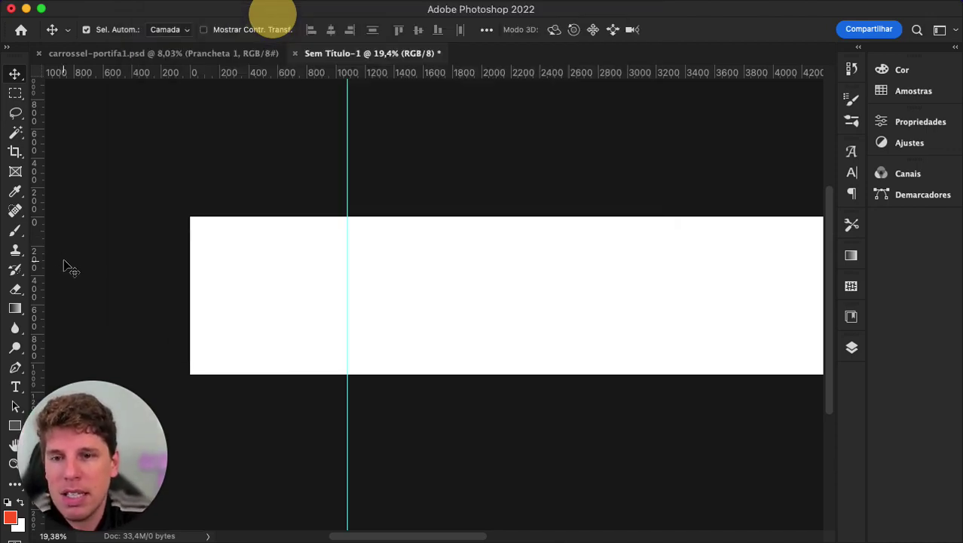
pyautogui.moveTo(40, 254)
pyautogui.mouseDown()
pyautogui.moveTo(510, 253)
pyautogui.moveTo(40, 254)
pyautogui.mouseUp()
pyautogui.hscroll(3, 180, 191)
pyautogui.scroll(-2, 180, 191)
pyautogui.scroll(-5, 82, 236)
pyautogui.hscroll(3, 81, 237)
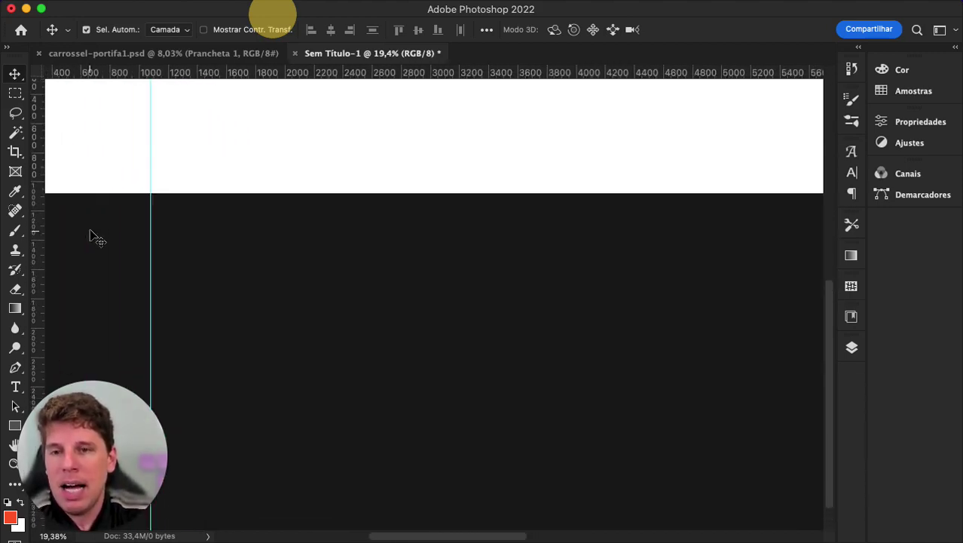
pyautogui.scroll(5, 93, 237)
pyautogui.hscroll(-3, 93, 237)
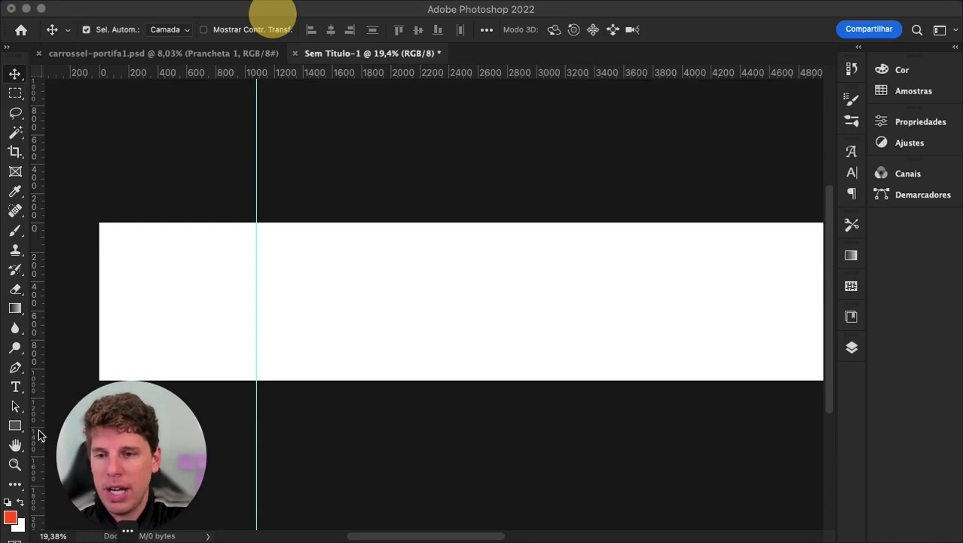
# Step: Create a 1080 x 1080 px red rectangle shape on the canvas, beyond the first guide
pyautogui.click(16, 427)
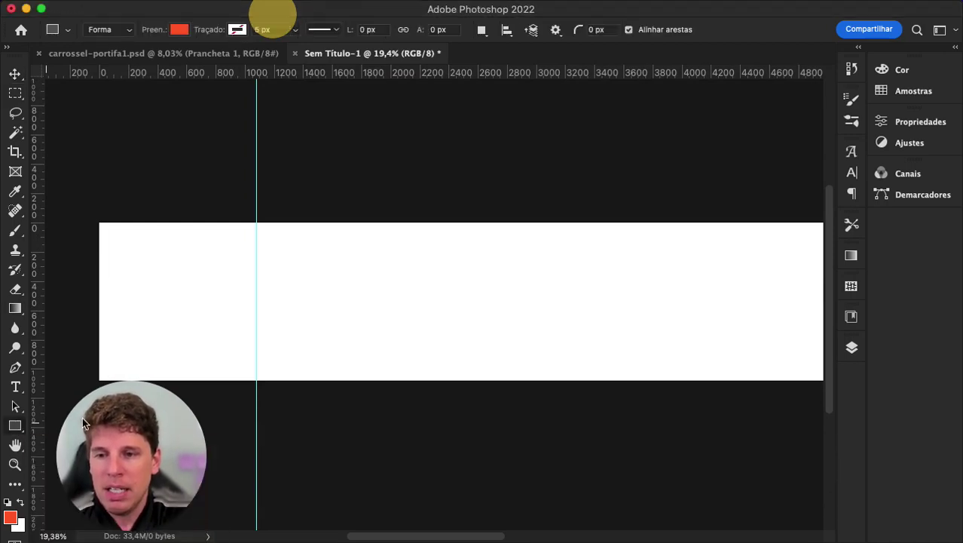
pyautogui.click(379, 333)
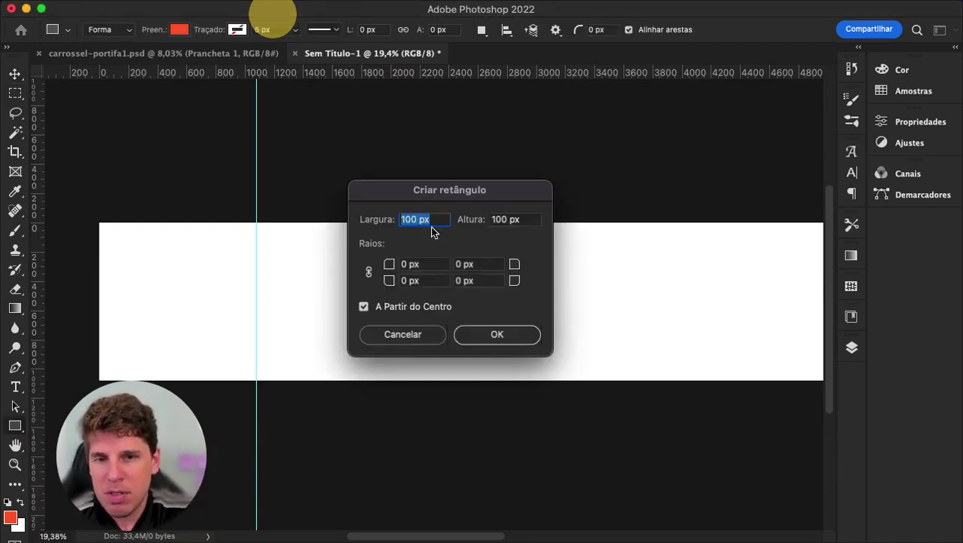
pyautogui.doubleClick(411, 218)
pyautogui.write('1080')
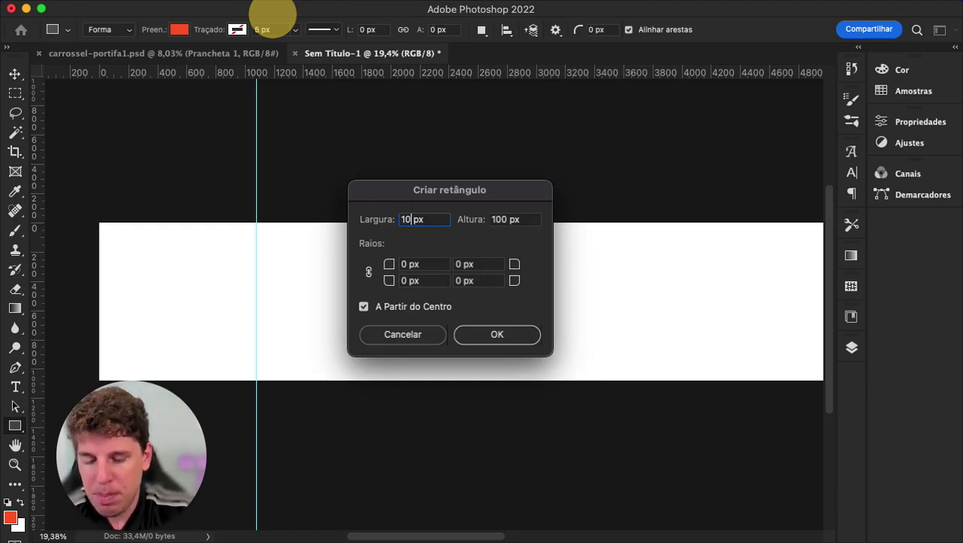
pyautogui.press('Tab')
pyautogui.write('1080')
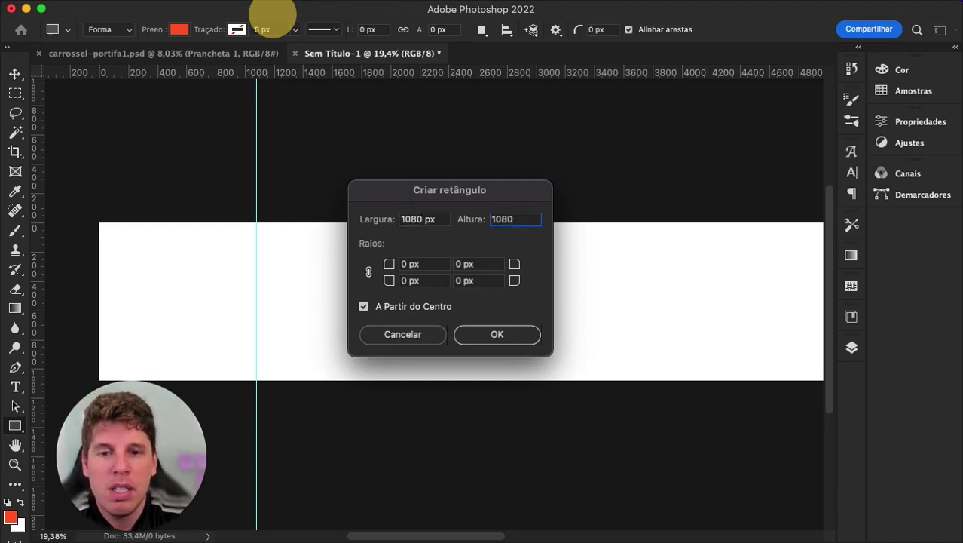
pyautogui.click(493, 334)
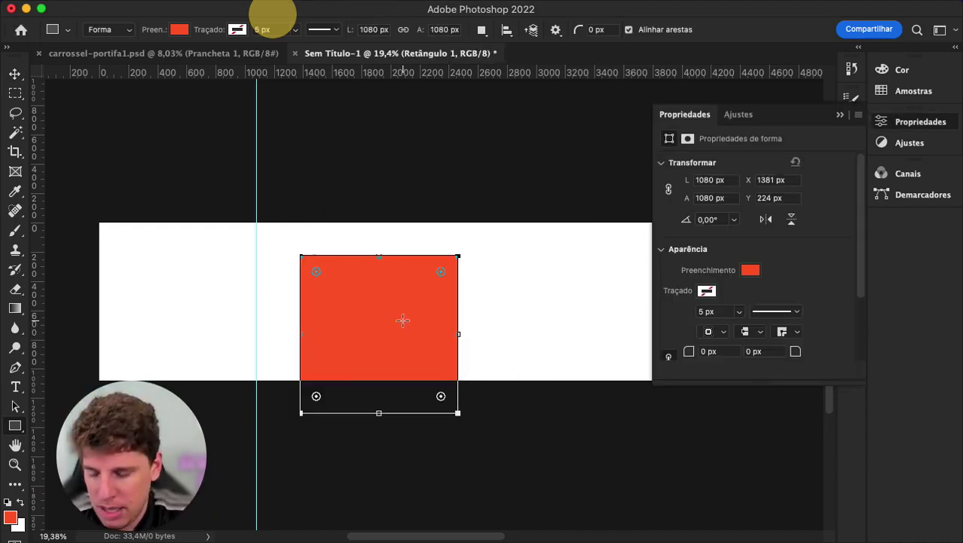
pyautogui.press('v')
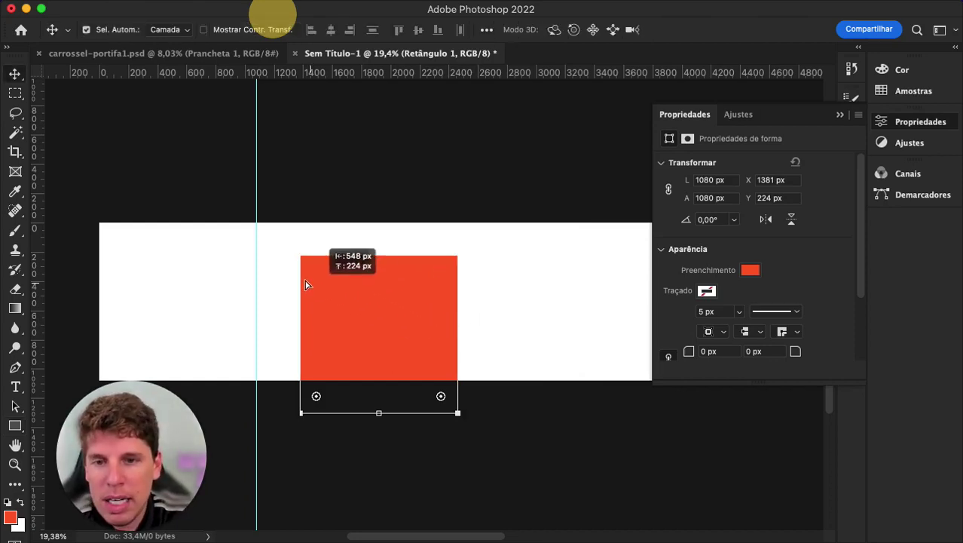
# Step: Move the red square to X 0, Y 0 and place a copy directly beside it at X 1080 px, Y 0
pyautogui.moveTo(307, 282); pyautogui.dragTo(200, 287)
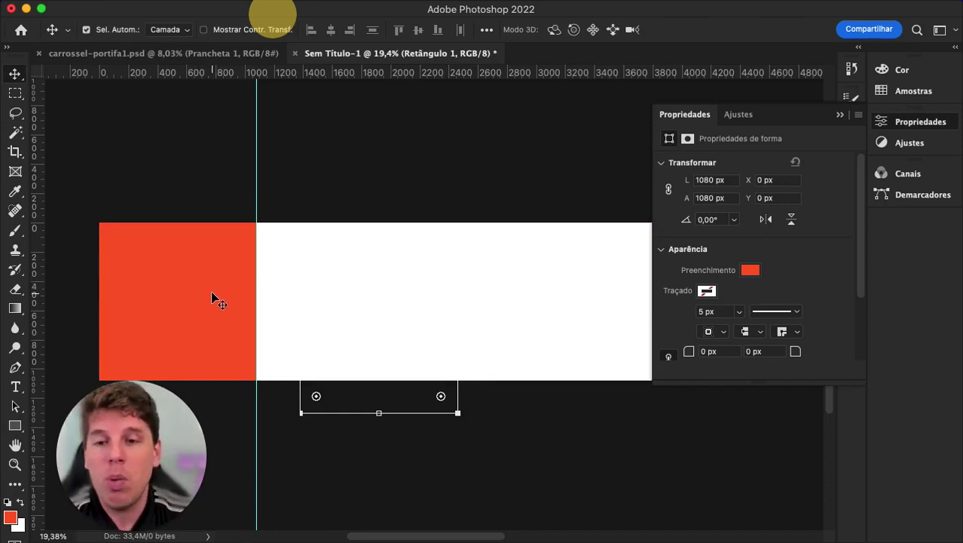
pyautogui.moveTo(196, 282); pyautogui.dragTo(354, 283)
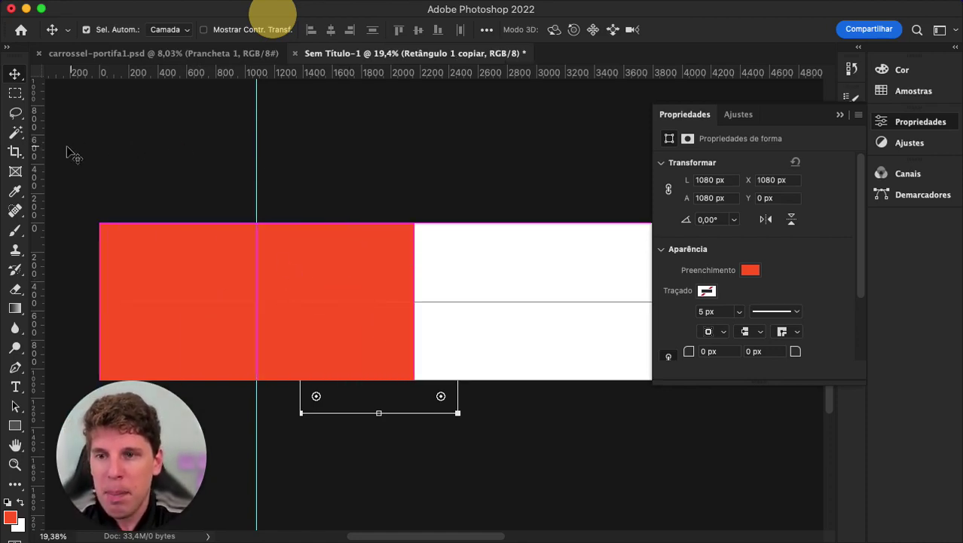
# Step: Add a second vertical guide and align it exactly with the right edge of the second red square
pyautogui.moveTo(43, 157); pyautogui.dragTo(408, 178)
pyautogui.scroll(5, 420, 197)
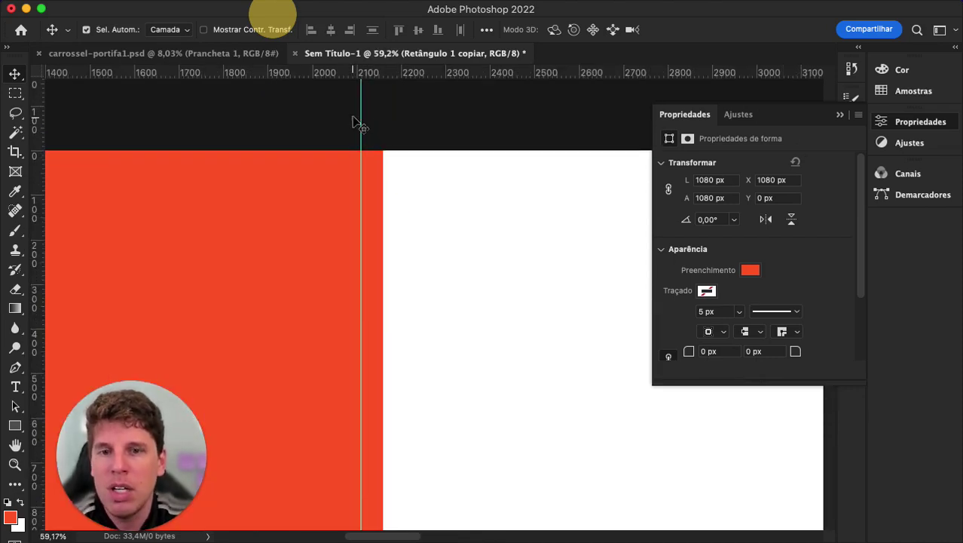
pyautogui.moveTo(361, 121); pyautogui.dragTo(381, 117)
pyautogui.scroll(-6, 400, 236)
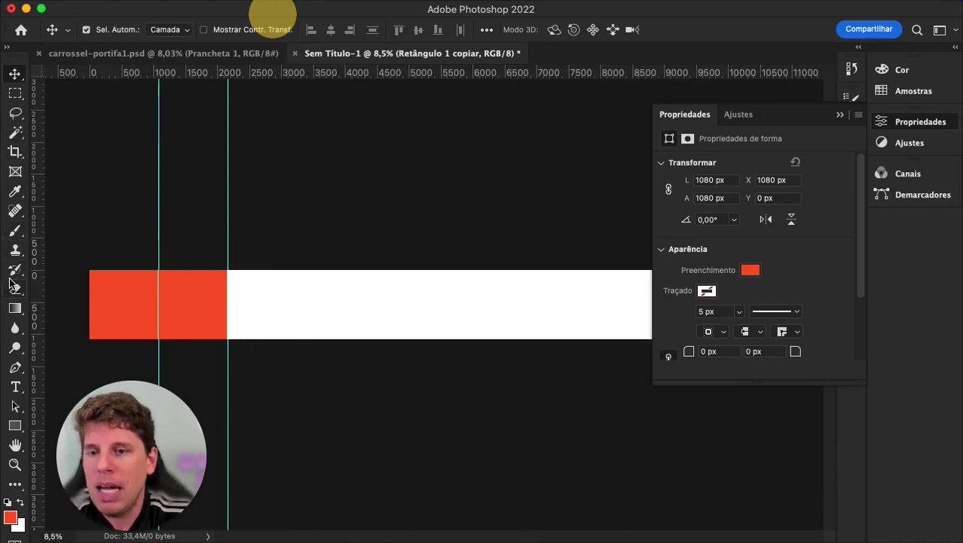
# Step: Add a "Lorem Ipsum" placeholder text layer on the first red square and set its colour to white
pyautogui.click(15, 387)
pyautogui.click(123, 303)
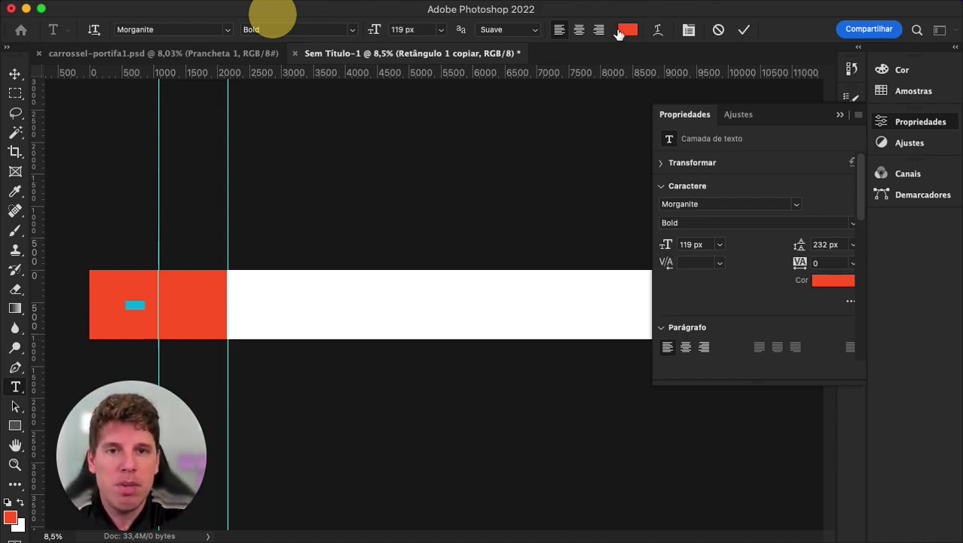
pyautogui.click(620, 30)
pyautogui.click(273, 15)
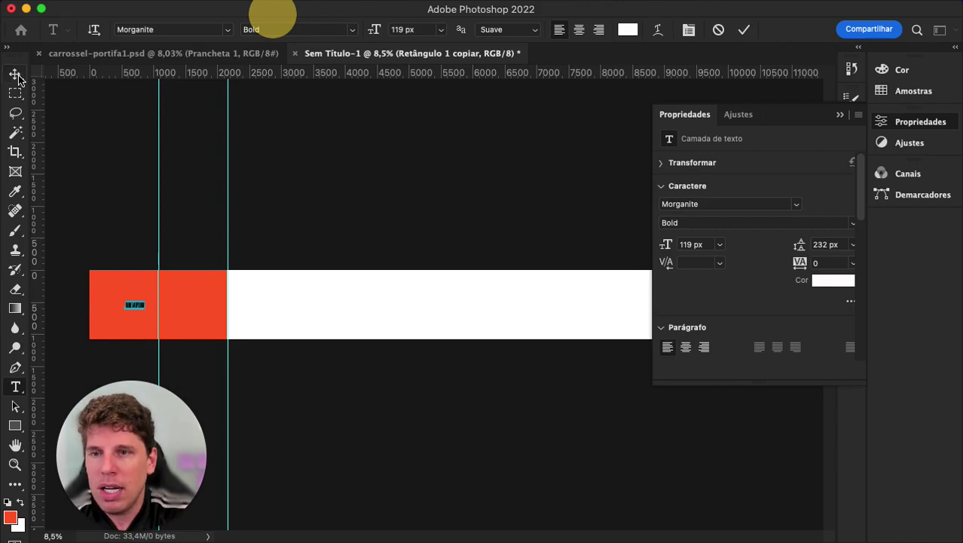
pyautogui.press('Escape')
pyautogui.press('v')
pyautogui.scroll(5, 136, 332)
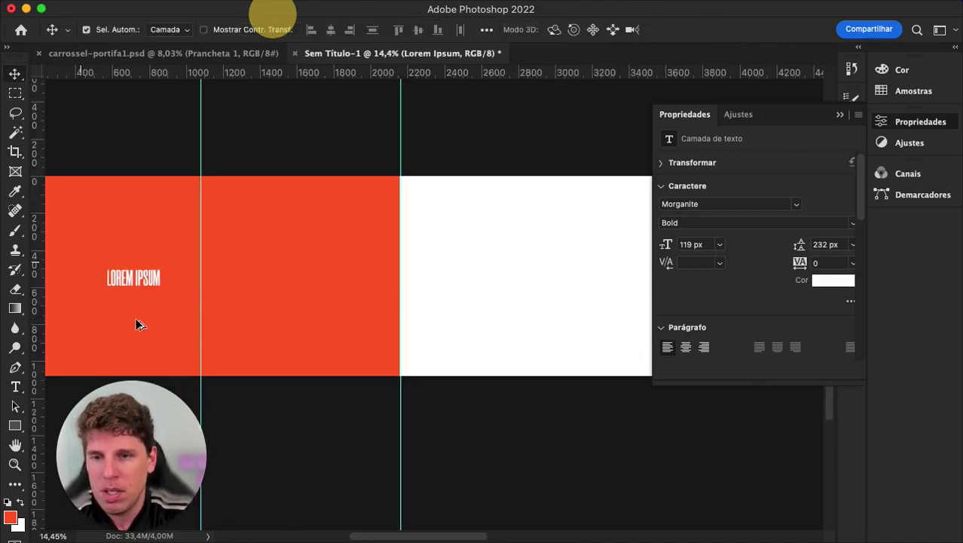
# Step: Enlarge the Lorem Ipsum text to 419,25 px and position it across the first guide so it spans both squares
pyautogui.hscroll(-3, 143, 331)
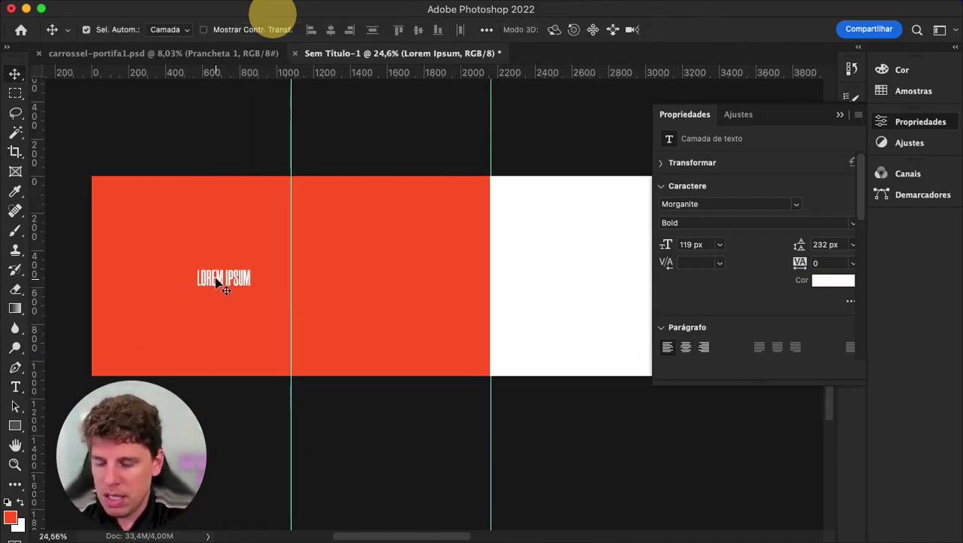
pyautogui.press('super+t')
pyautogui.moveTo(264, 263); pyautogui.dragTo(386, 209)
pyautogui.moveTo(348, 246); pyautogui.dragTo(329, 246)
pyautogui.press('Return')
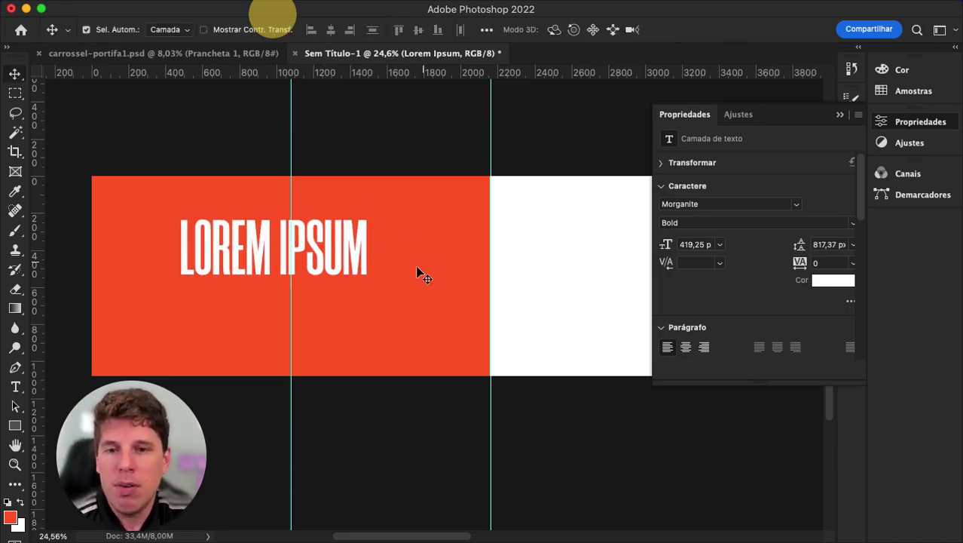
# Step: Look over the slices in the finished carrossel-portifa1.psd carousel, and return to the untitled document
pyautogui.scroll(-1, 424, 273)
pyautogui.hscroll(3, 421, 269)
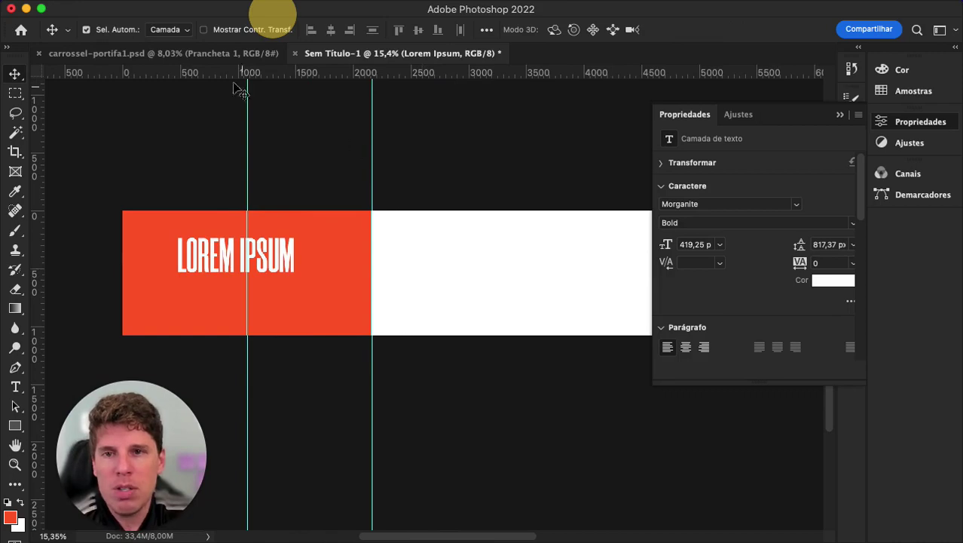
pyautogui.click(209, 54)
pyautogui.hscroll(3, 376, 270)
pyautogui.hscroll(-5, 376, 270)
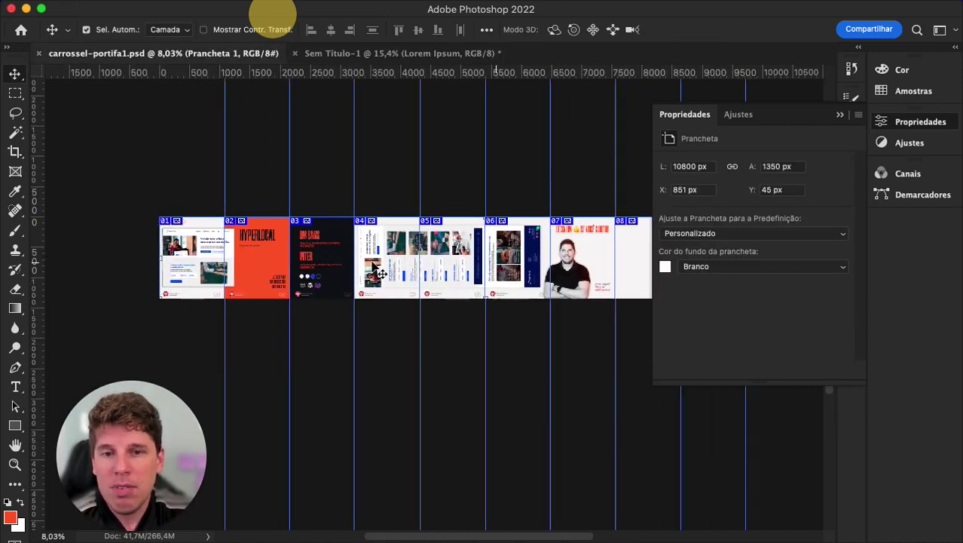
pyautogui.hscroll(2, 375, 270)
pyautogui.click(353, 54)
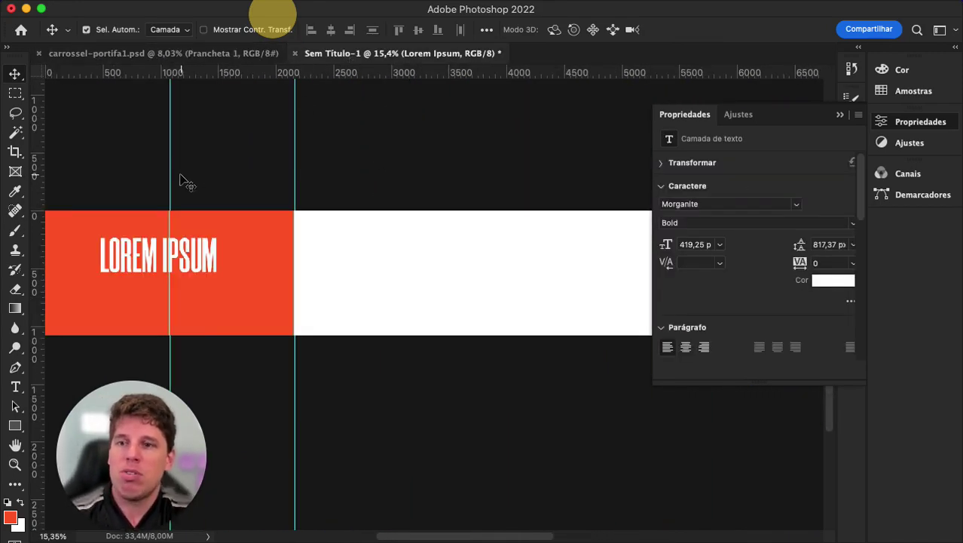
# Step: Use the Slice tool to generate slices from the document's guides
pyautogui.click(14, 154)
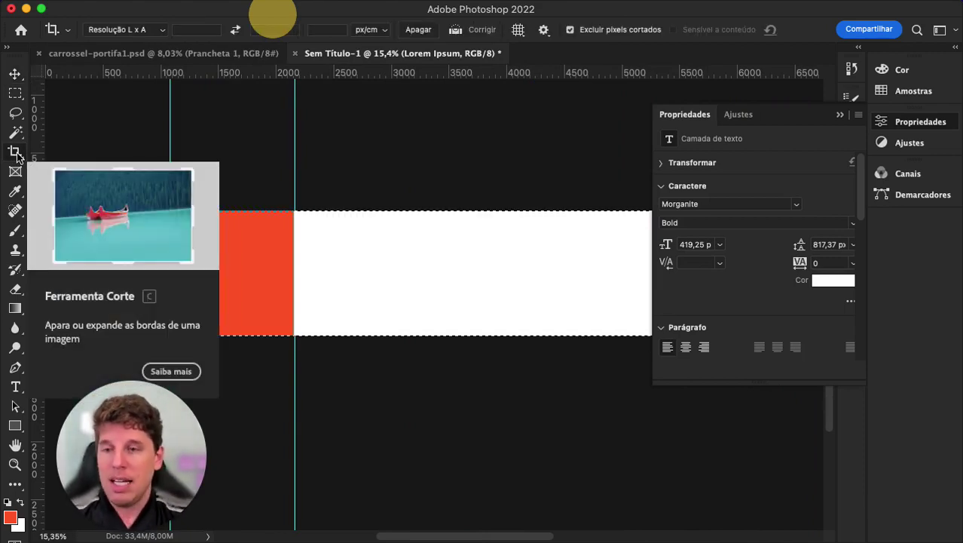
pyautogui.rightClick(16, 155)
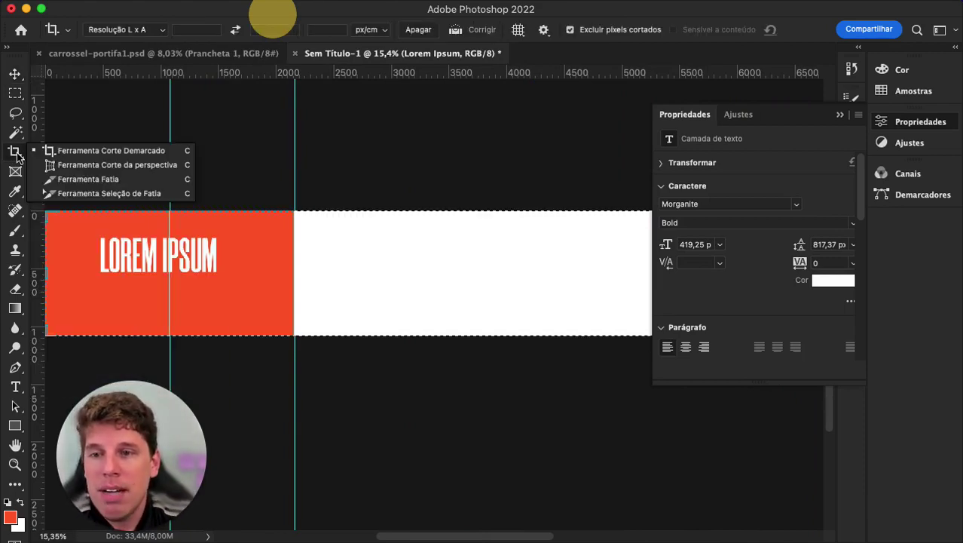
pyautogui.click(87, 180)
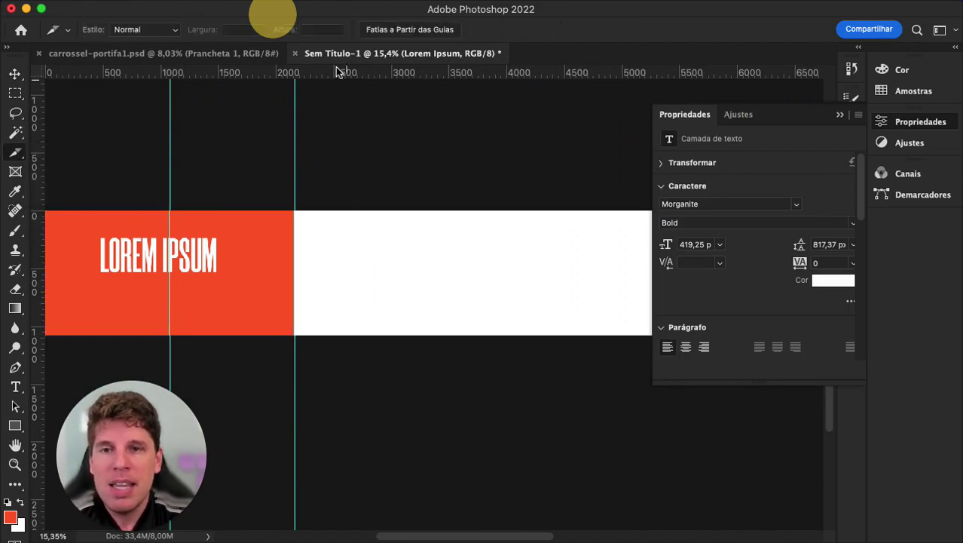
pyautogui.hscroll(-2, 290, 254)
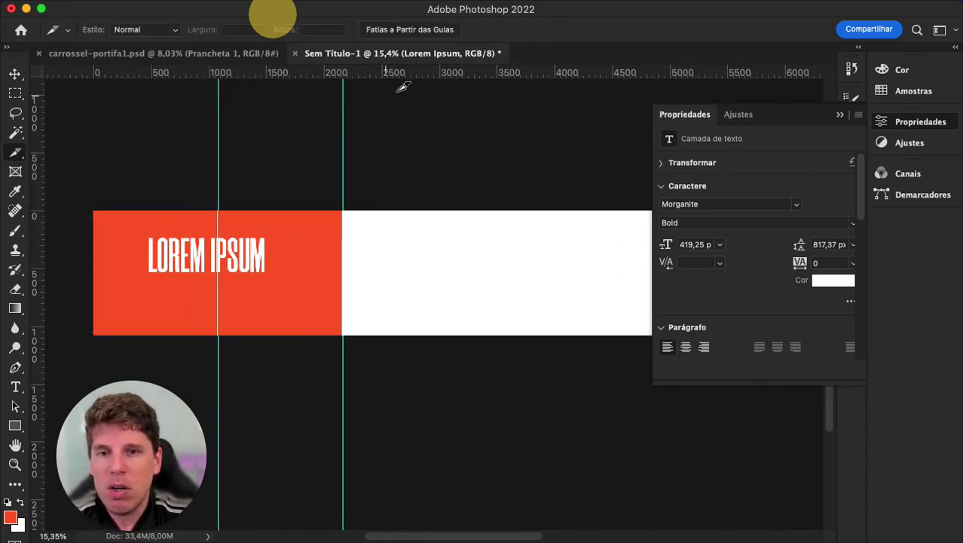
pyautogui.click(416, 30)
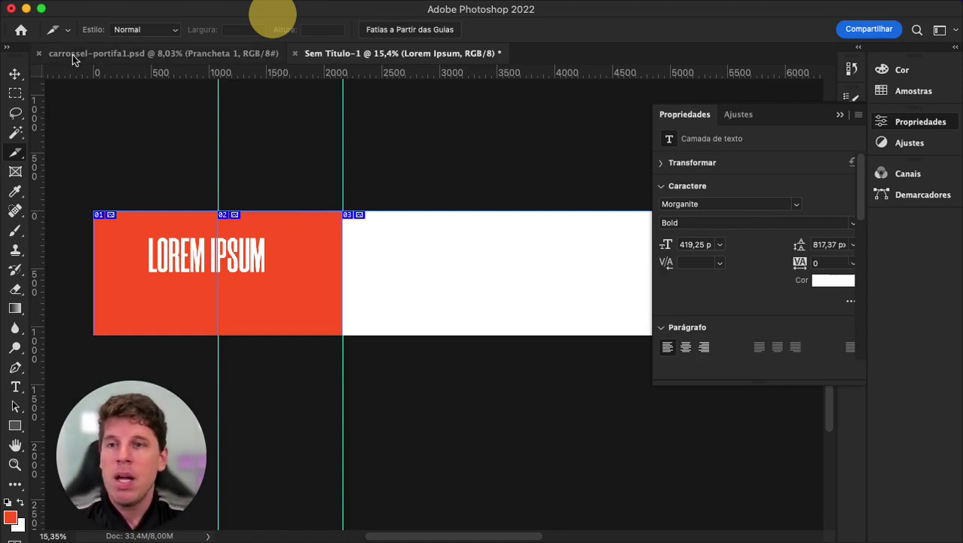
# Step: Open the legacy Save for Web export and move and resize its dialog to fit the screen
pyautogui.click(111, 1)
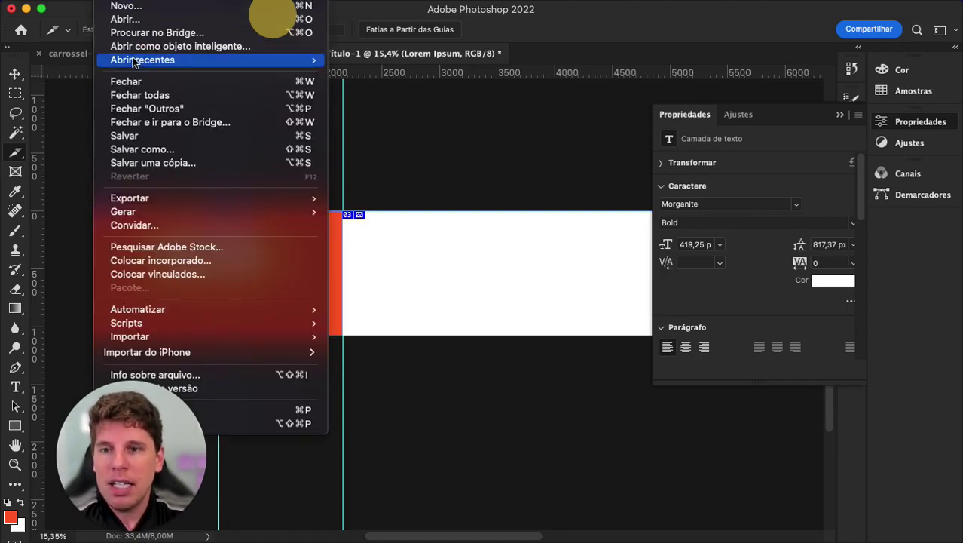
pyautogui.moveTo(163, 217)
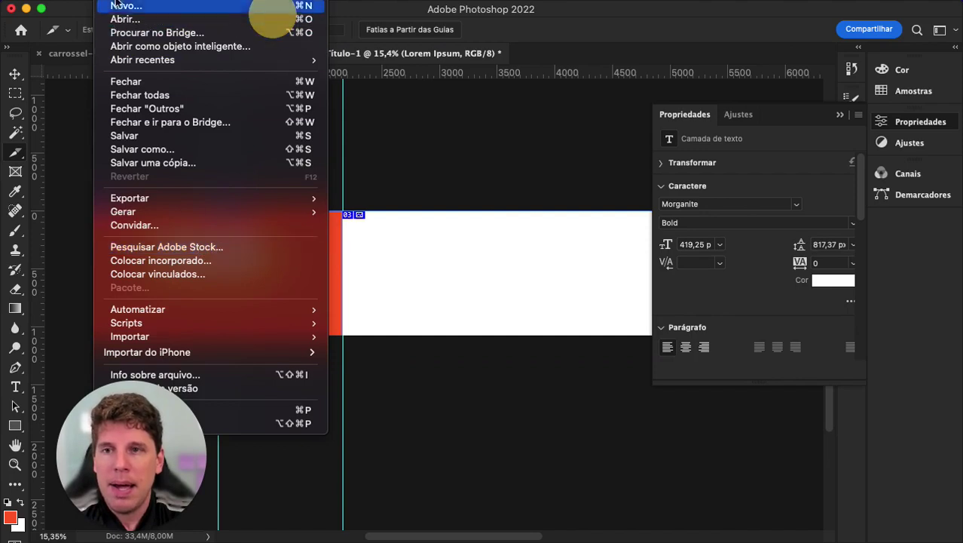
pyautogui.moveTo(294, 199)
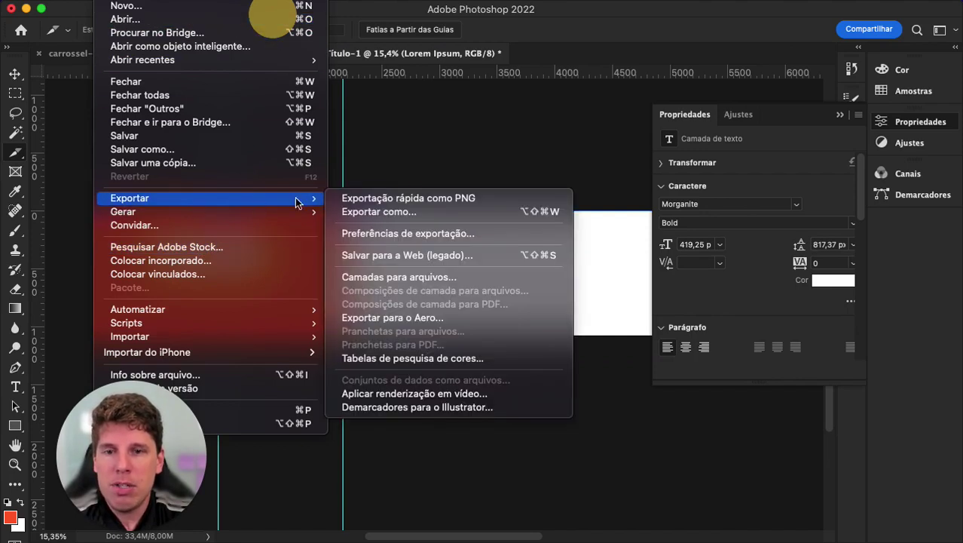
pyautogui.click(405, 257)
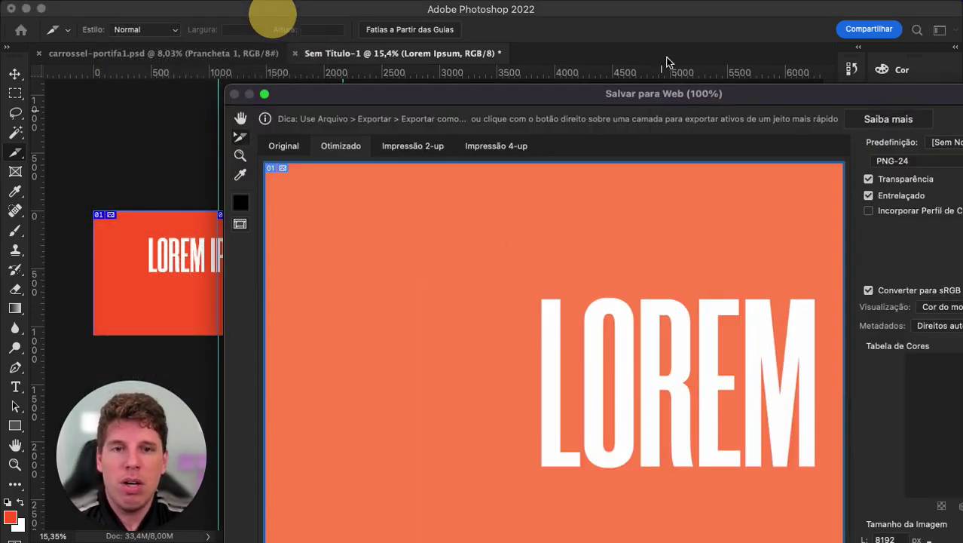
pyautogui.moveTo(644, 89); pyautogui.dragTo(454, 1)
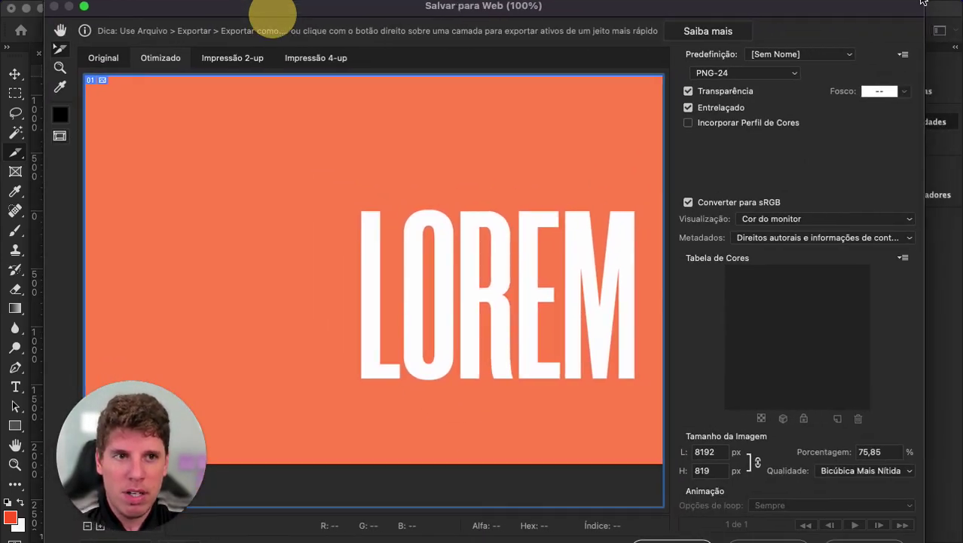
pyautogui.moveTo(919, 6); pyautogui.dragTo(806, 6)
pyautogui.moveTo(689, 6); pyautogui.dragTo(747, 10)
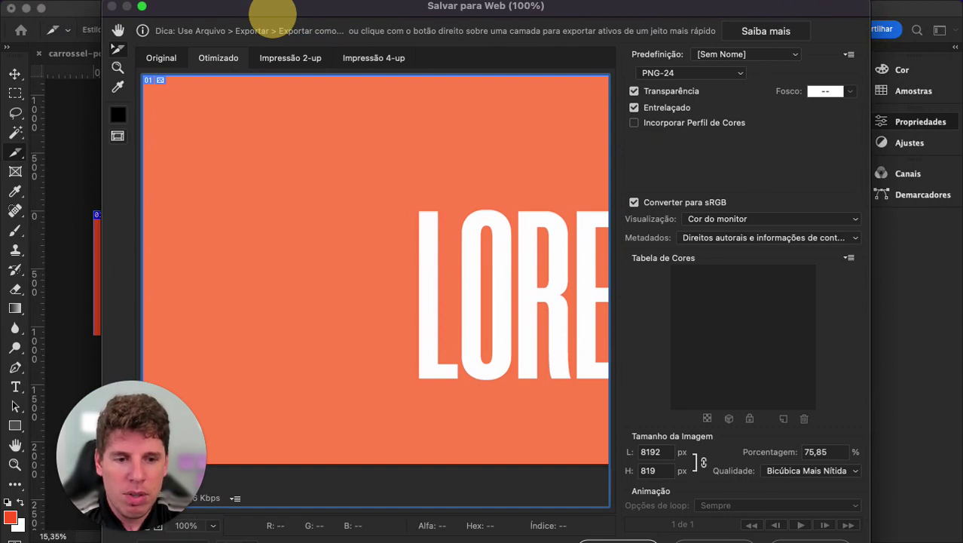
pyautogui.moveTo(870, 494); pyautogui.dragTo(861, 494)
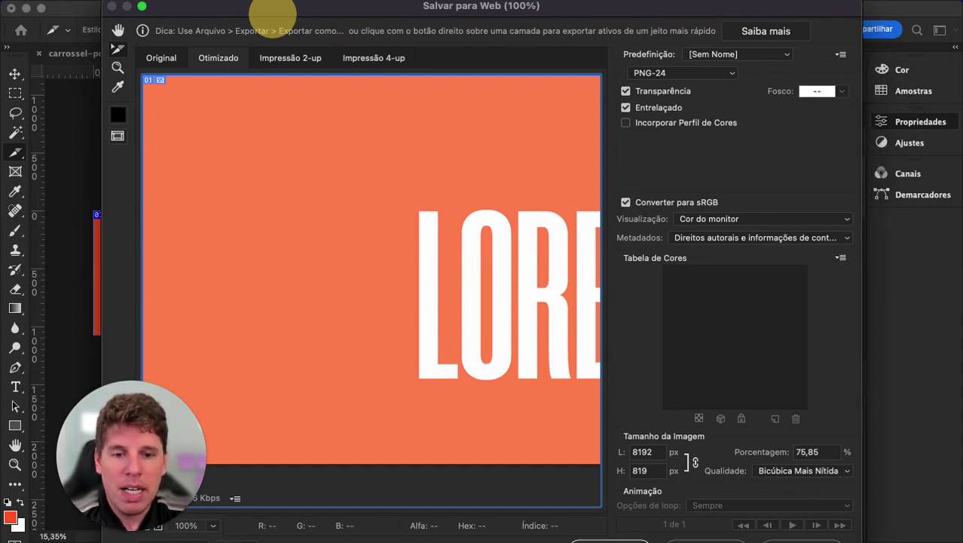
# Step: Save all slices as PNG-24 images in Downloads under the base name Sem-Título-1.png, accepting the non-Latin characters in the names
pyautogui.click(609, 540)
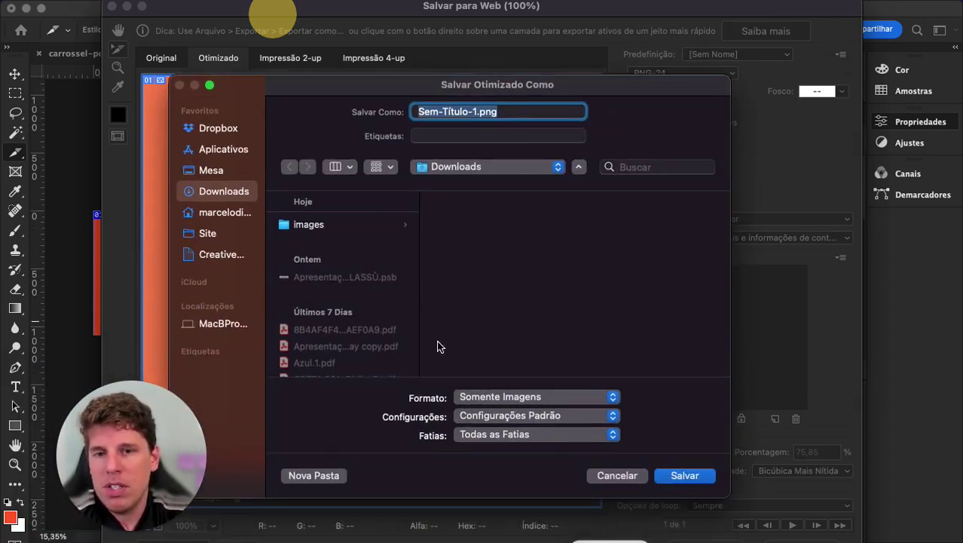
pyautogui.click(686, 479)
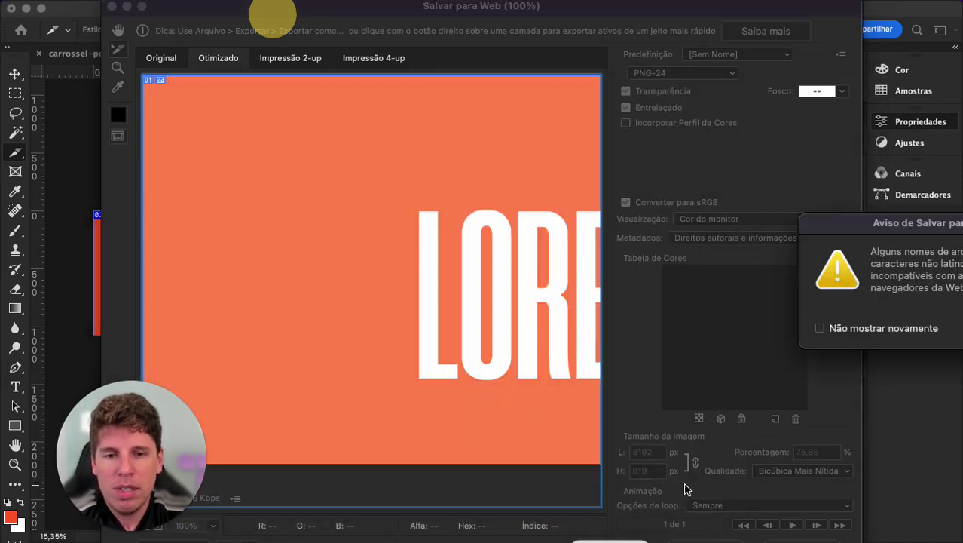
pyautogui.moveTo(867, 225); pyautogui.dragTo(386, 175)
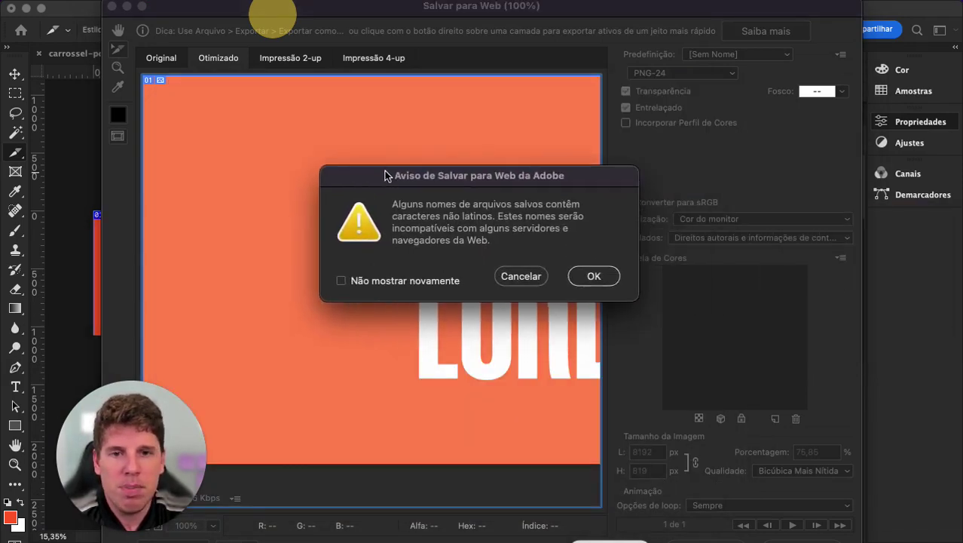
pyautogui.click(592, 276)
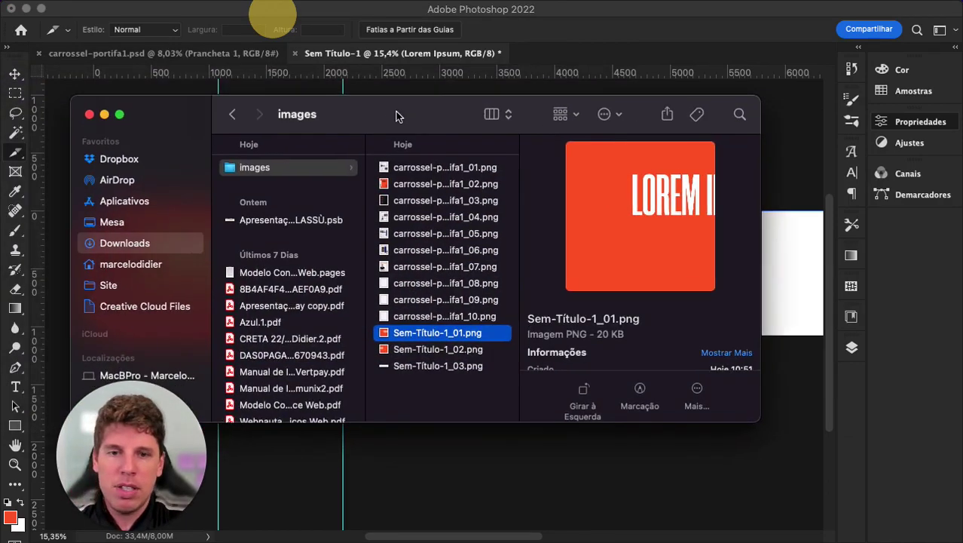
# Step: In Finder's images folder, preview the exported Sem-Título-1_01.png and reposition and shrink the preview window
pyautogui.click(458, 350)
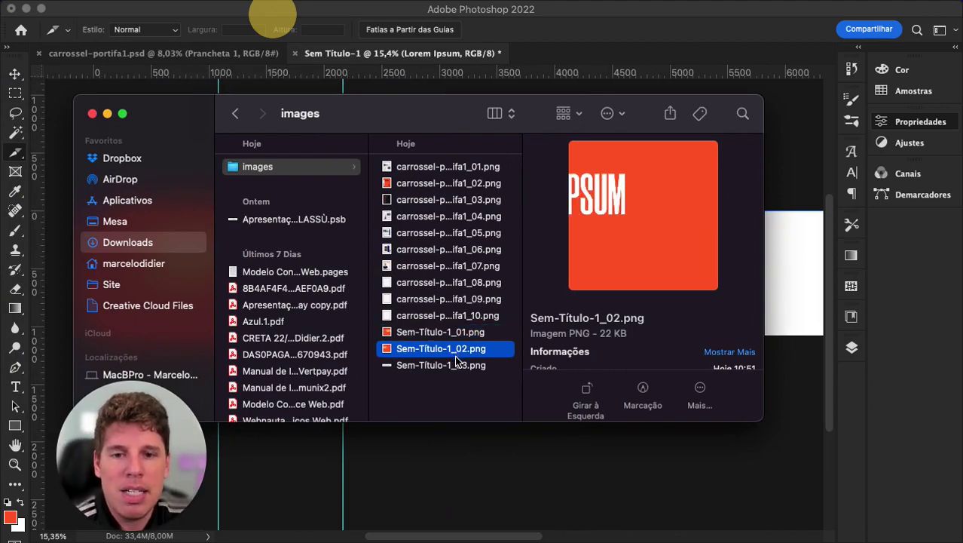
pyautogui.click(461, 334)
pyautogui.press('space')
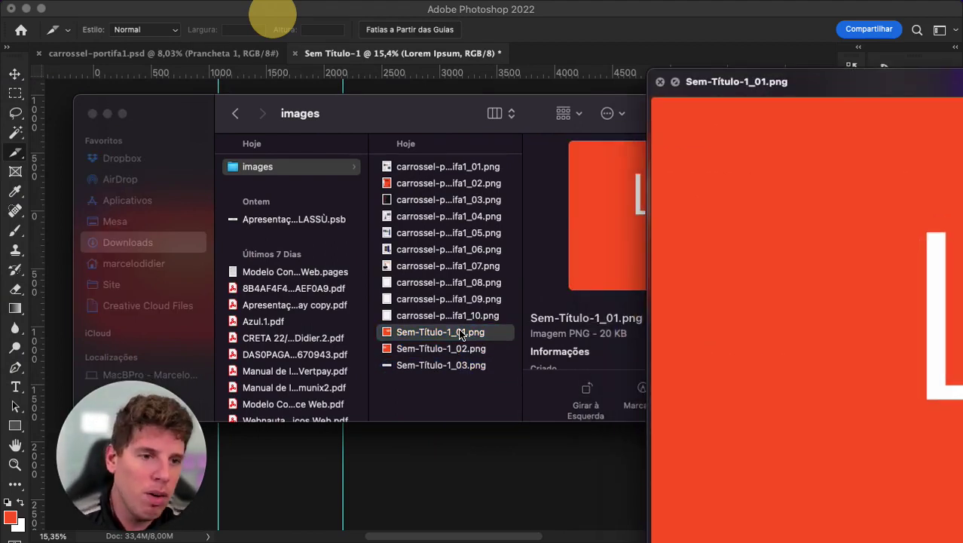
pyautogui.moveTo(916, 77); pyautogui.dragTo(458, 5)
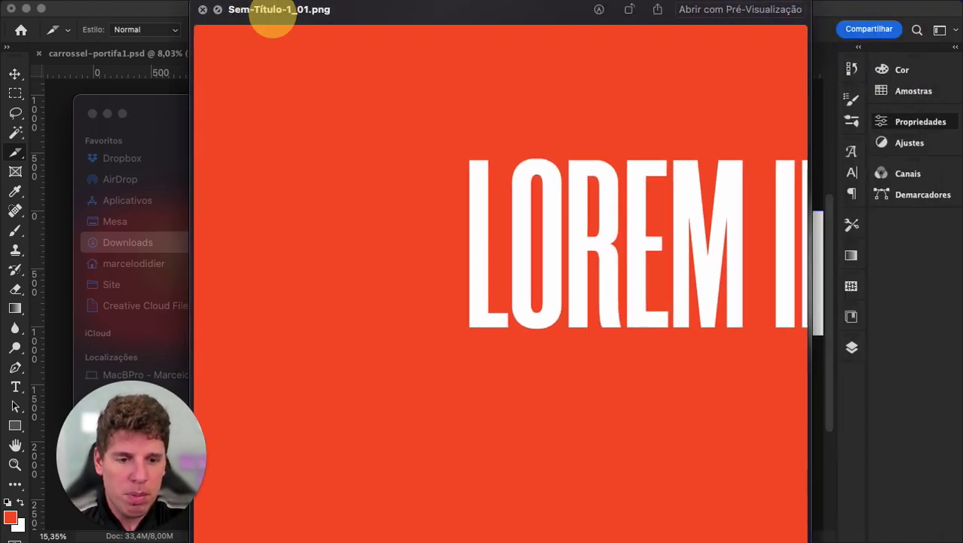
pyautogui.moveTo(812, 541); pyautogui.dragTo(685, 430)
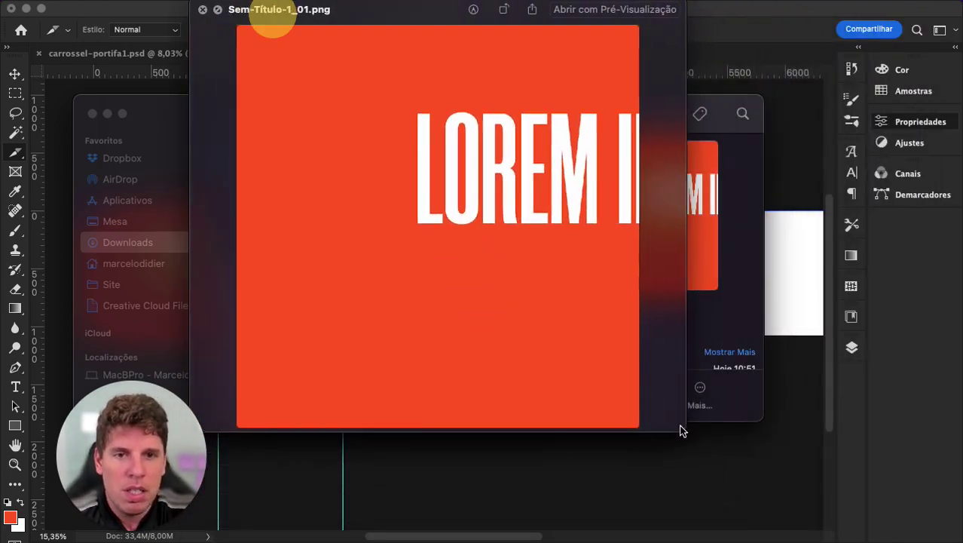
pyautogui.moveTo(400, 10); pyautogui.dragTo(378, 41)
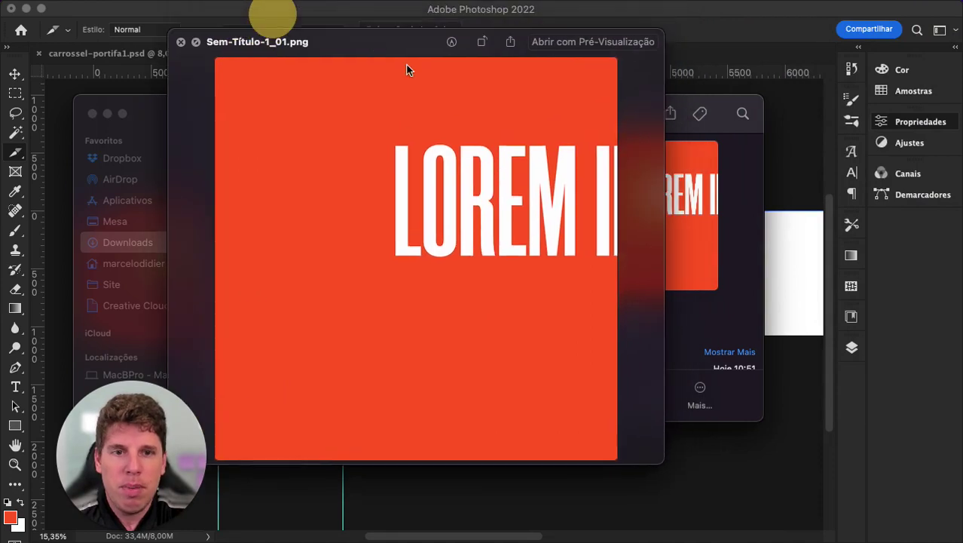
# Step: Flip between the previews of Sem-Título-1_01.png, Sem-Título-1_02.png and Sem-Título-1_03.png to check how the exported slides continue
pyautogui.click(716, 269)
pyautogui.press('Right')
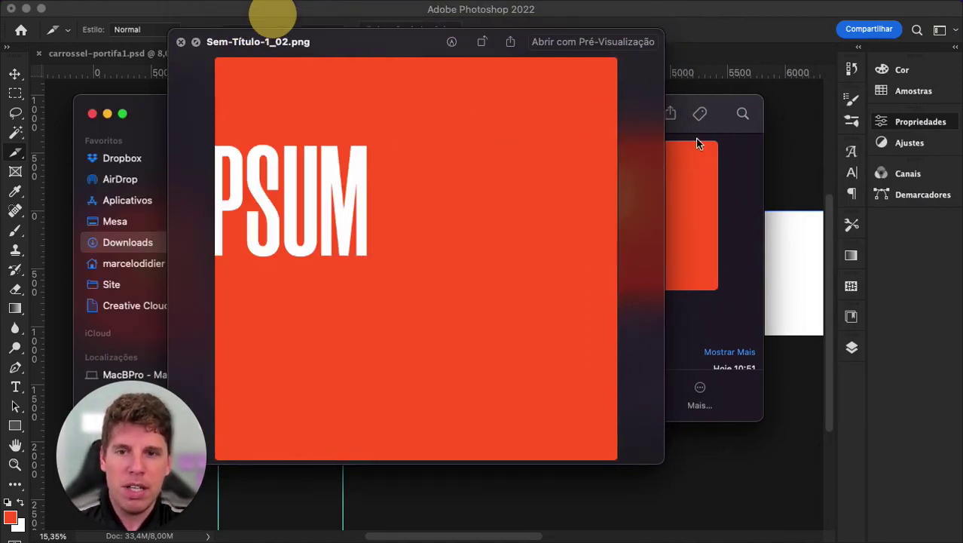
pyautogui.press('Left')
pyautogui.press('Right')
pyautogui.press('Right')
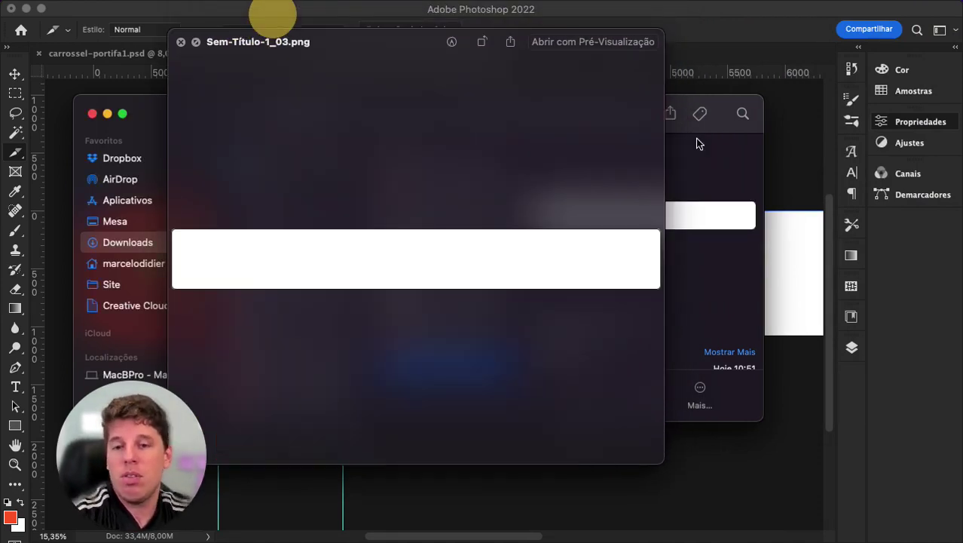
# Step: Recheck the exported Sem-Título-1_02.png and Sem-Título-1_03.png, and close the images folder window to return to the whole carousel in Photoshop
pyautogui.press('Up')
pyautogui.press('space')
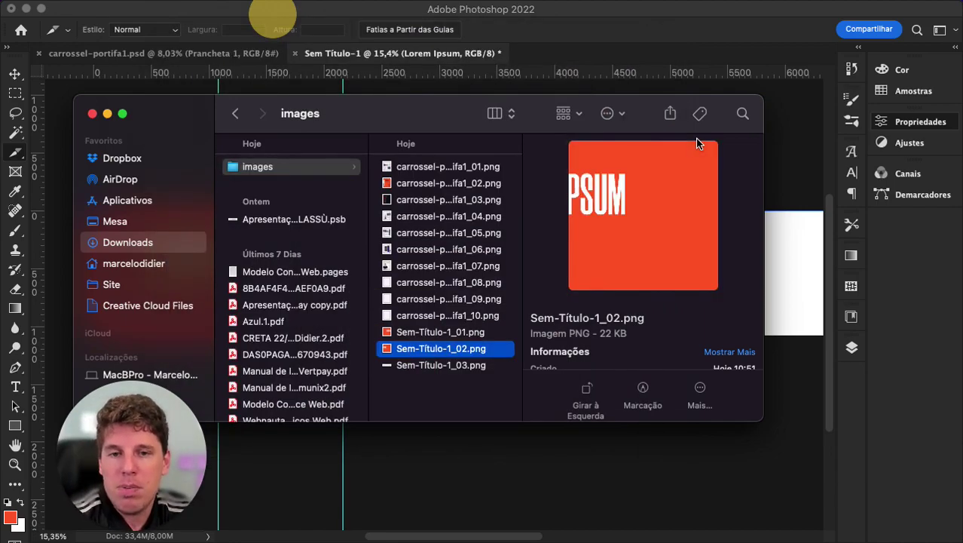
pyautogui.press('Down')
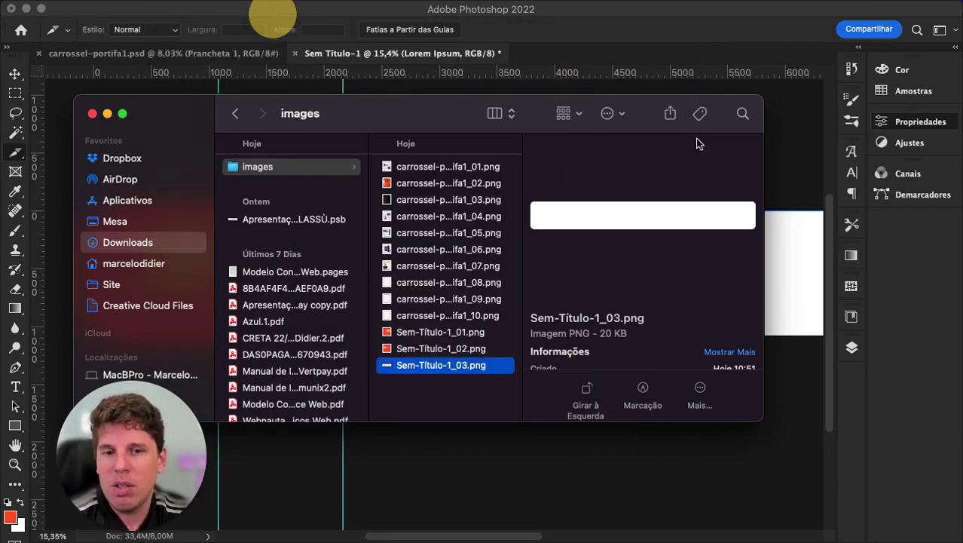
pyautogui.press('space')
pyautogui.press('space')
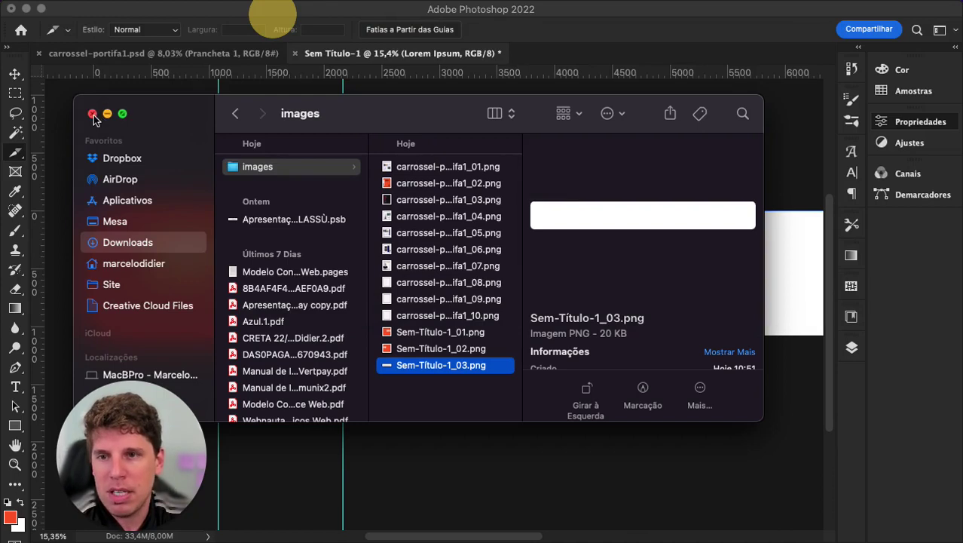
pyautogui.click(92, 113)
pyautogui.scroll(-3, 436, 303)
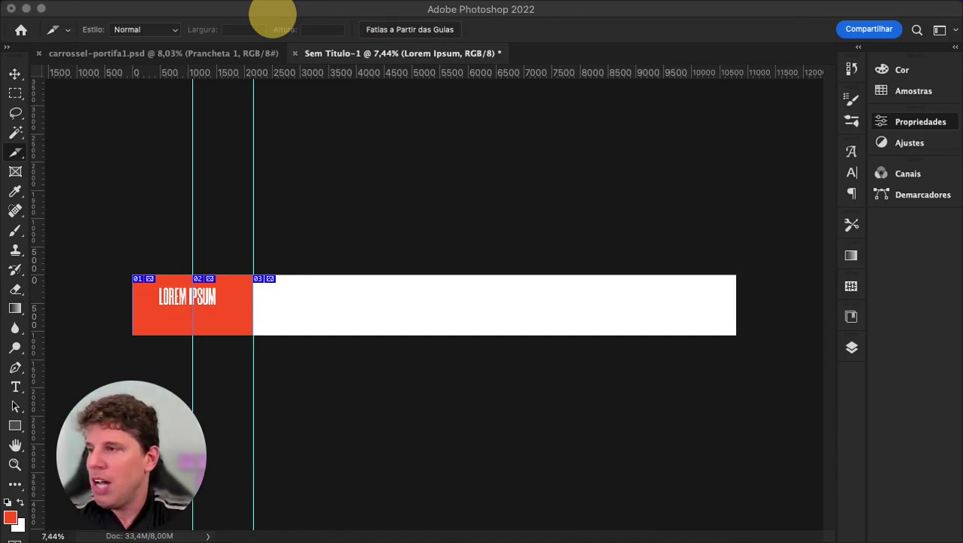
# Step: Switch to Finder's images folder, preview carrossel-portifa1_01.png, and arrange the shrunken preview beside the file list
pyautogui.press('super+Tab')
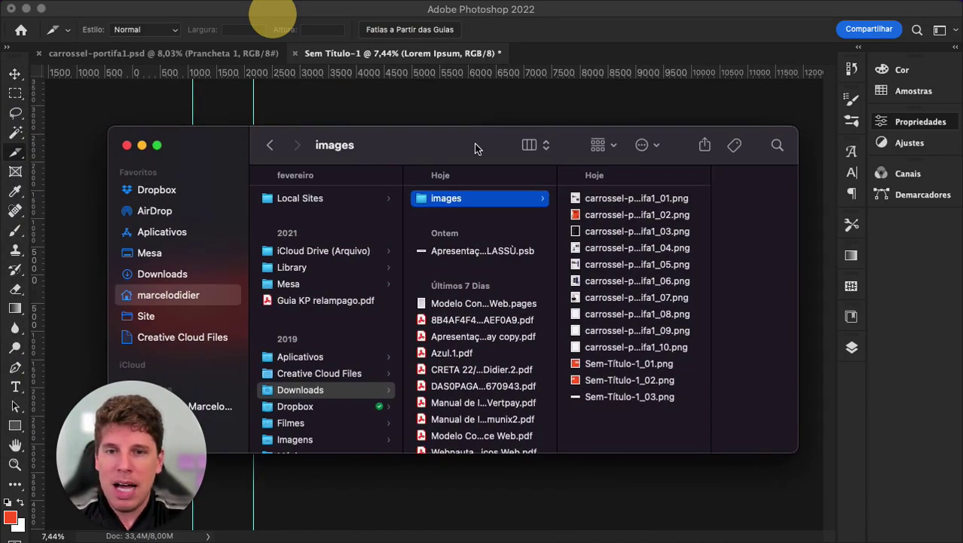
pyautogui.click(647, 200)
pyautogui.press('space')
pyautogui.press('space')
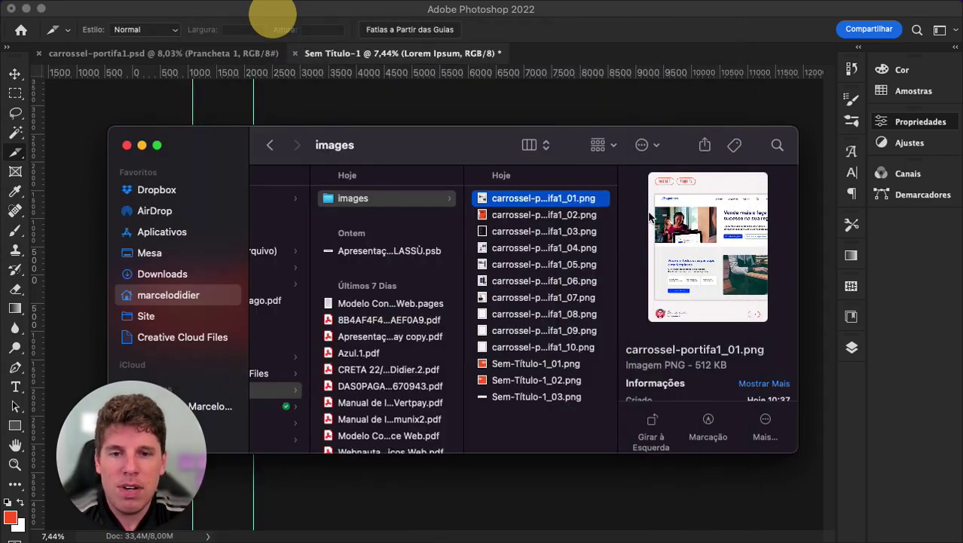
pyautogui.press('space')
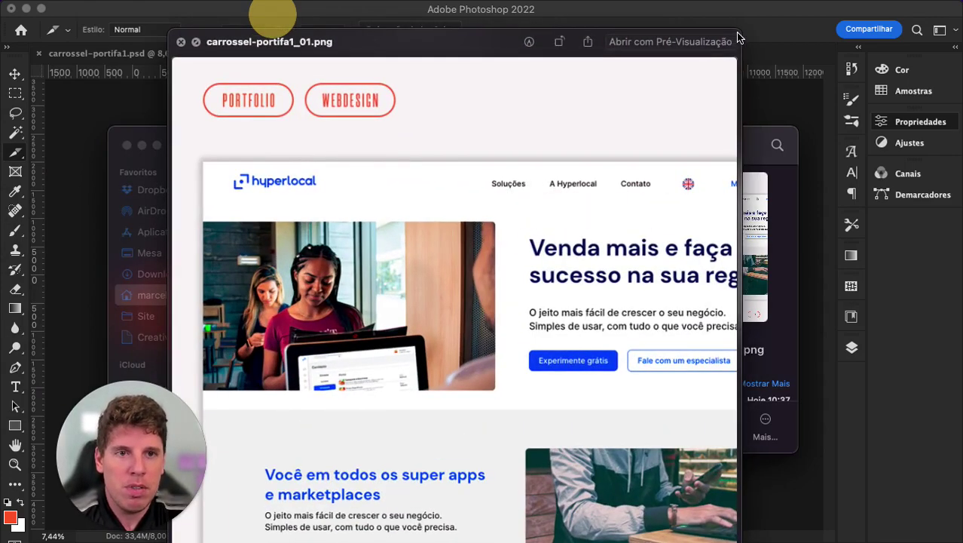
pyautogui.moveTo(735, 37); pyautogui.dragTo(420, 370)
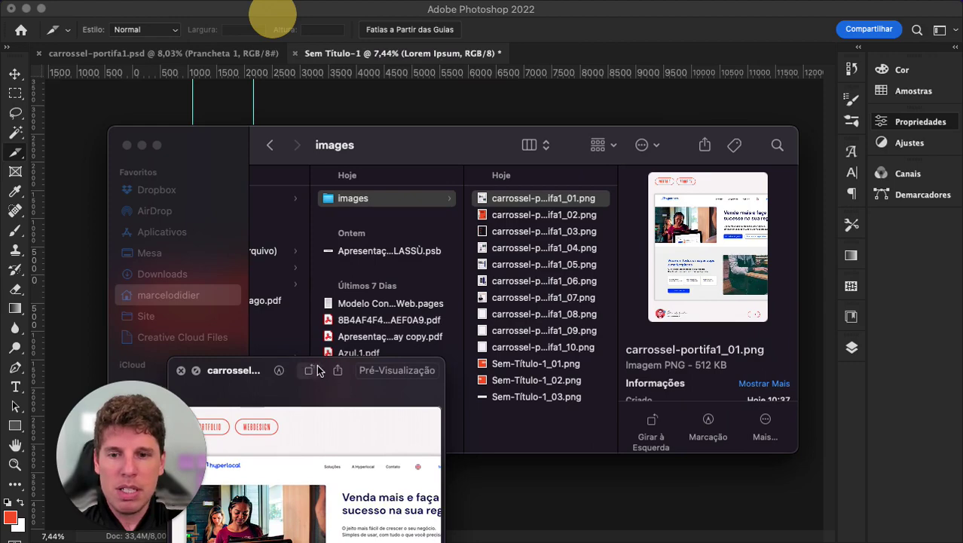
pyautogui.moveTo(316, 370); pyautogui.dragTo(286, 124)
pyautogui.press('Left')
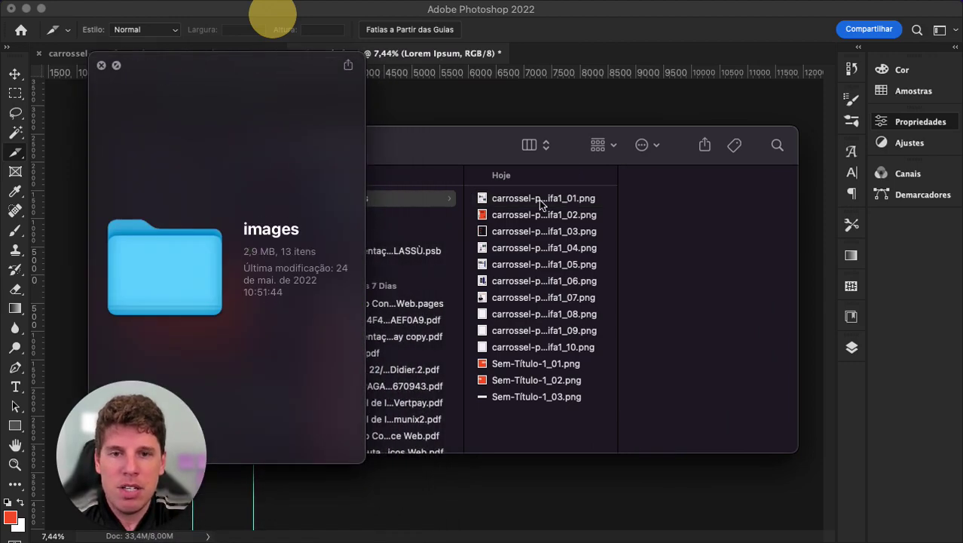
pyautogui.click(523, 197)
pyautogui.moveTo(482, 150); pyautogui.dragTo(537, 135)
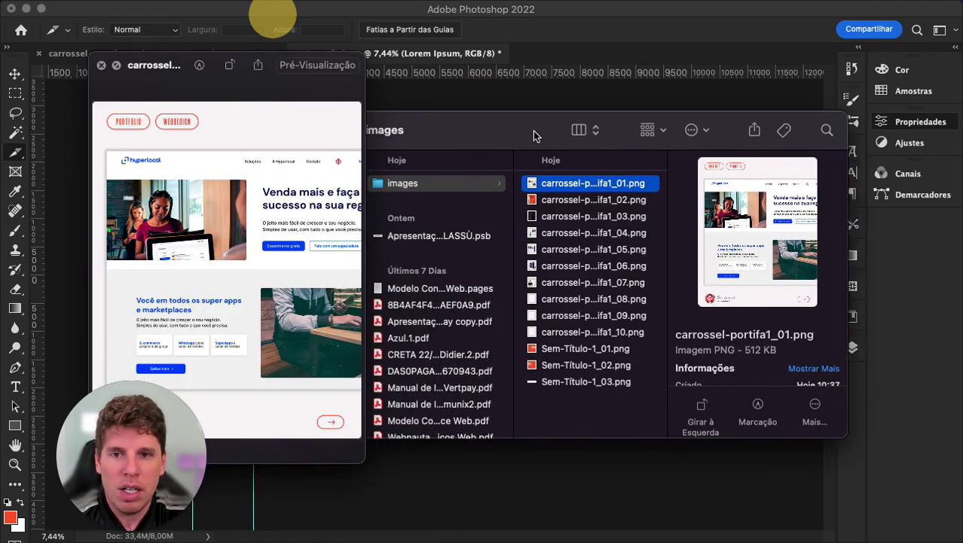
# Step: Browse the previews of the remaining carrossel-portifa1 slides from _02 through _10 in order, and close the preview after the last one
pyautogui.press('Down')
pyautogui.press('Down')
pyautogui.press('Down')
pyautogui.press('Down')
pyautogui.press('Down')
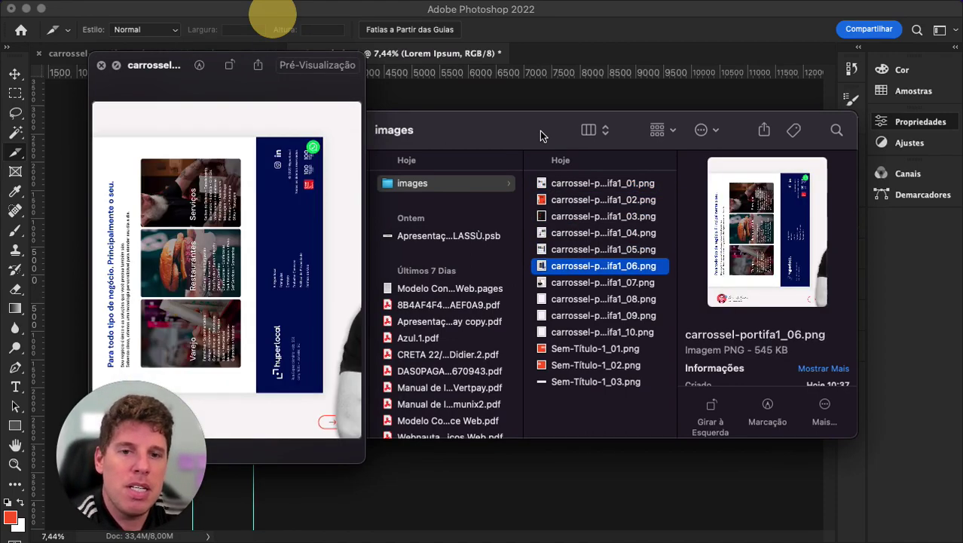
pyautogui.press('Down')
pyautogui.press('Down')
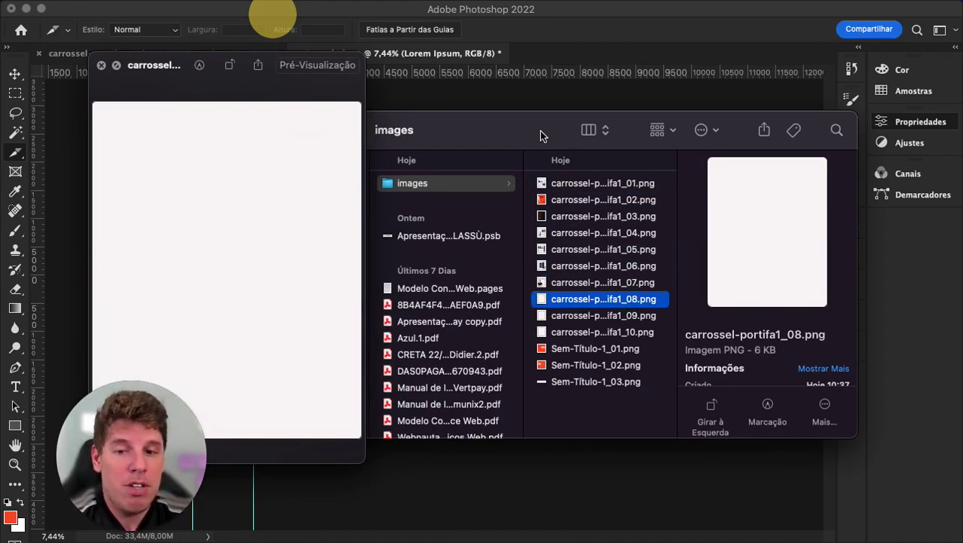
pyautogui.press('Down')
pyautogui.press('Down')
pyautogui.press('Down')
pyautogui.press('space')
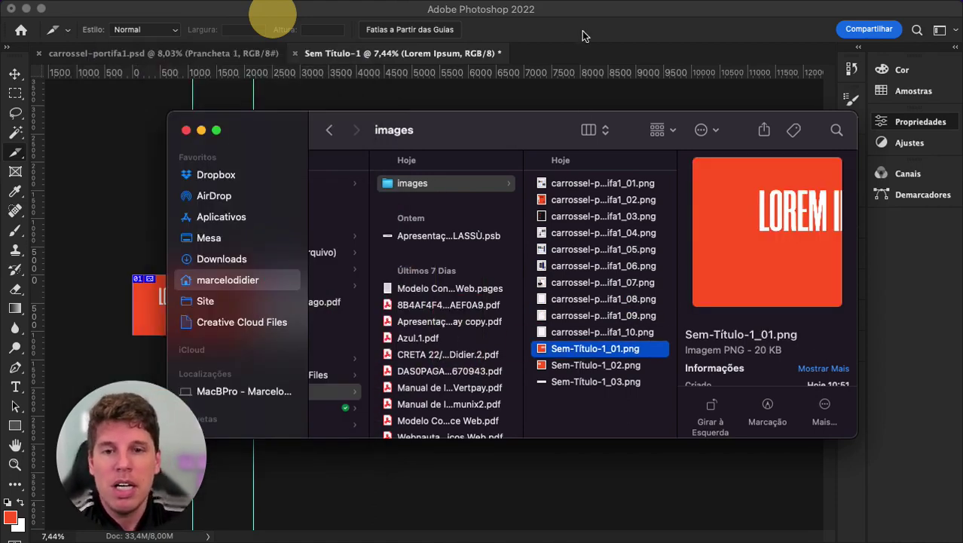
# Step: Close the Finder window, collapse the text layer's properties, and bring up the carrossel-portifa1.psd document in Photoshop
pyautogui.click(186, 131)
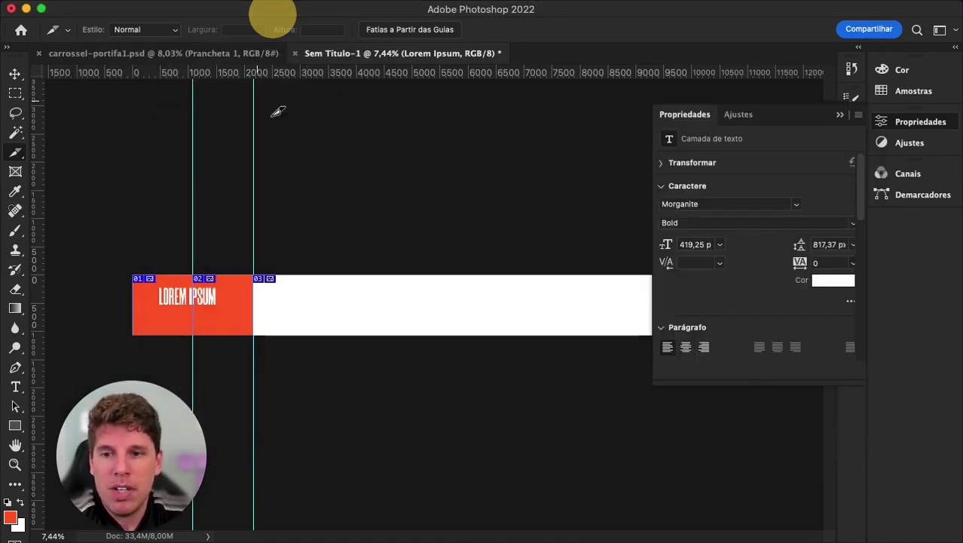
pyautogui.click(839, 115)
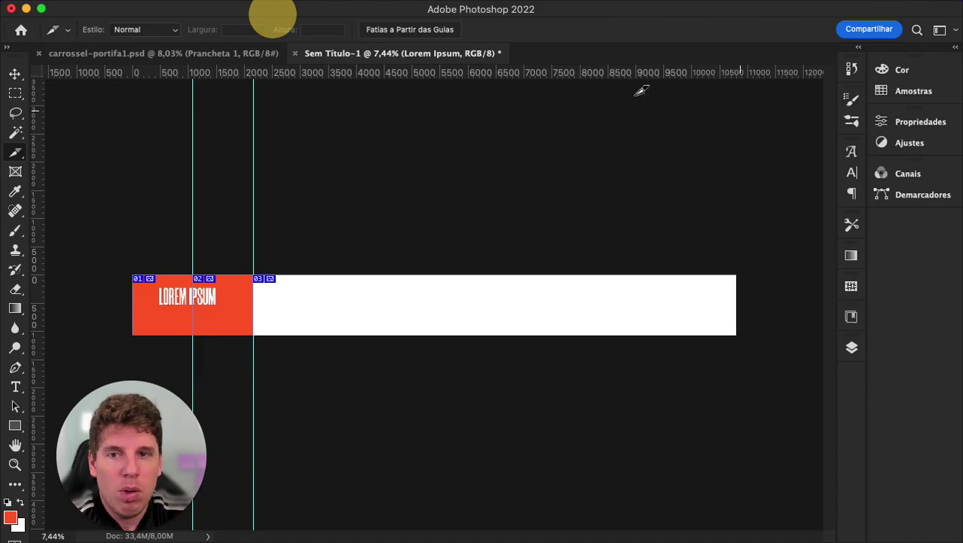
pyautogui.click(125, 53)
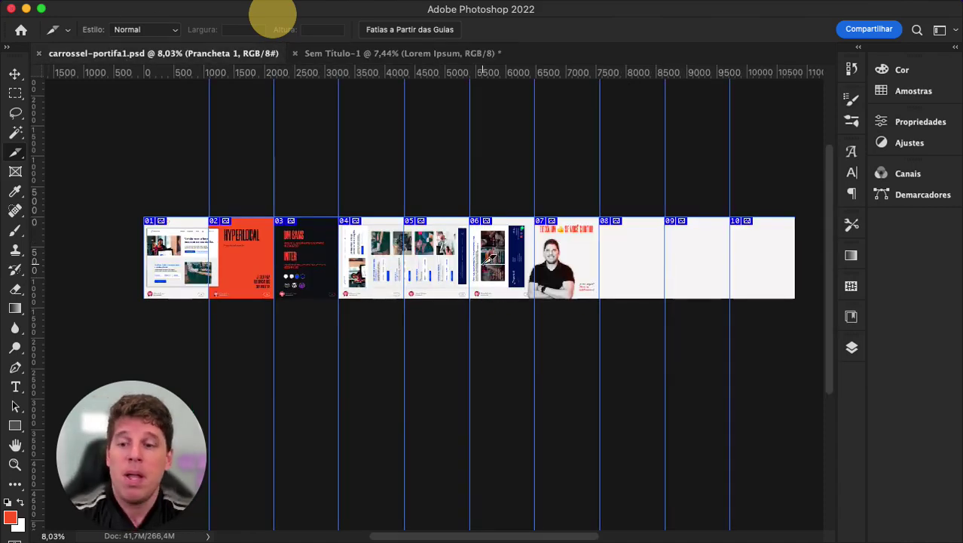